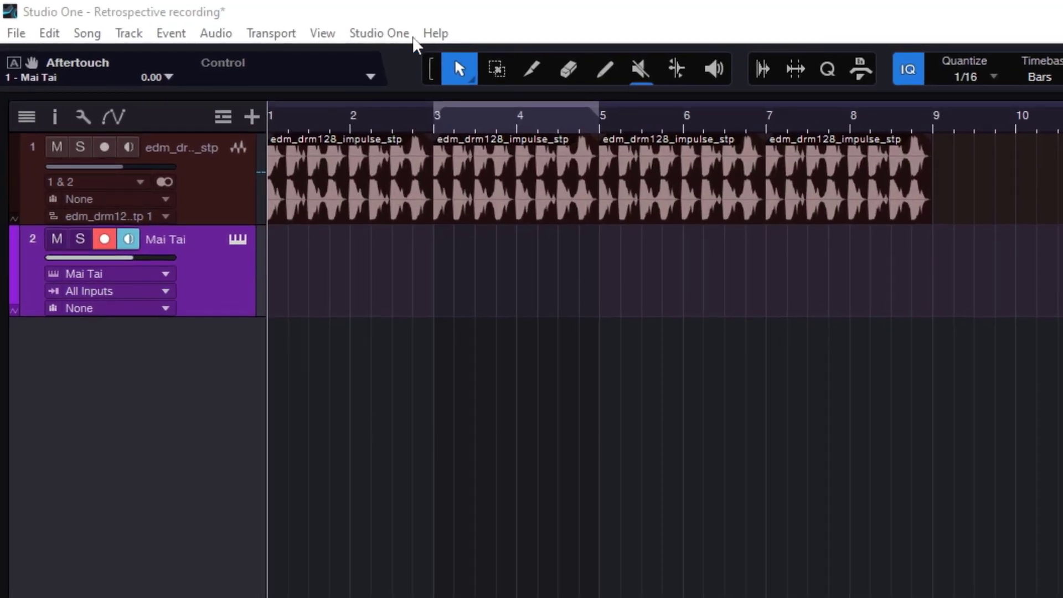
Step: Enable retrospective recording in the advanced MIDI options and apply the change
left_click(388, 35)
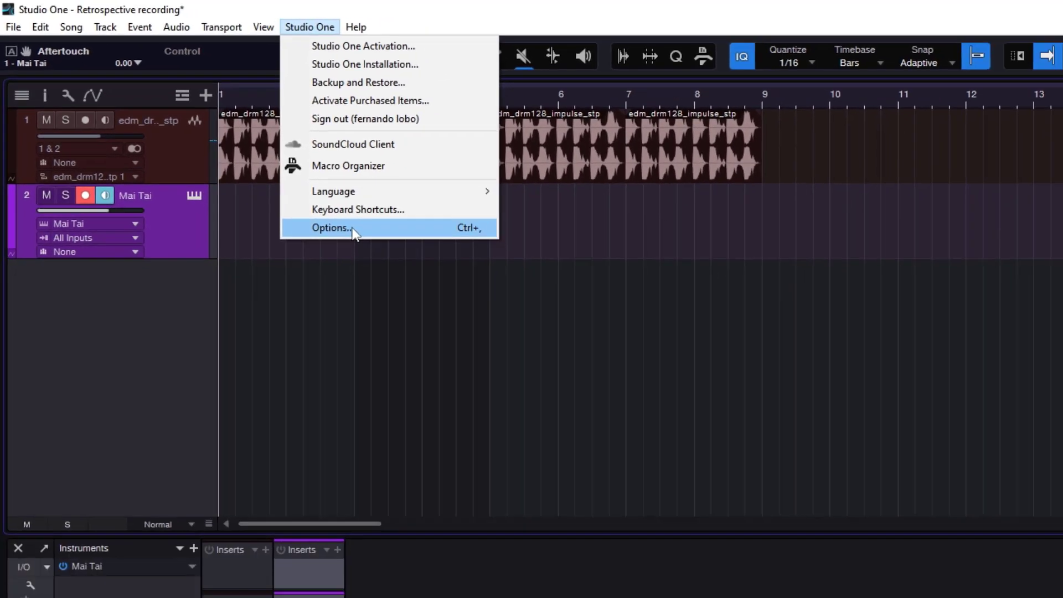
left_click(408, 279)
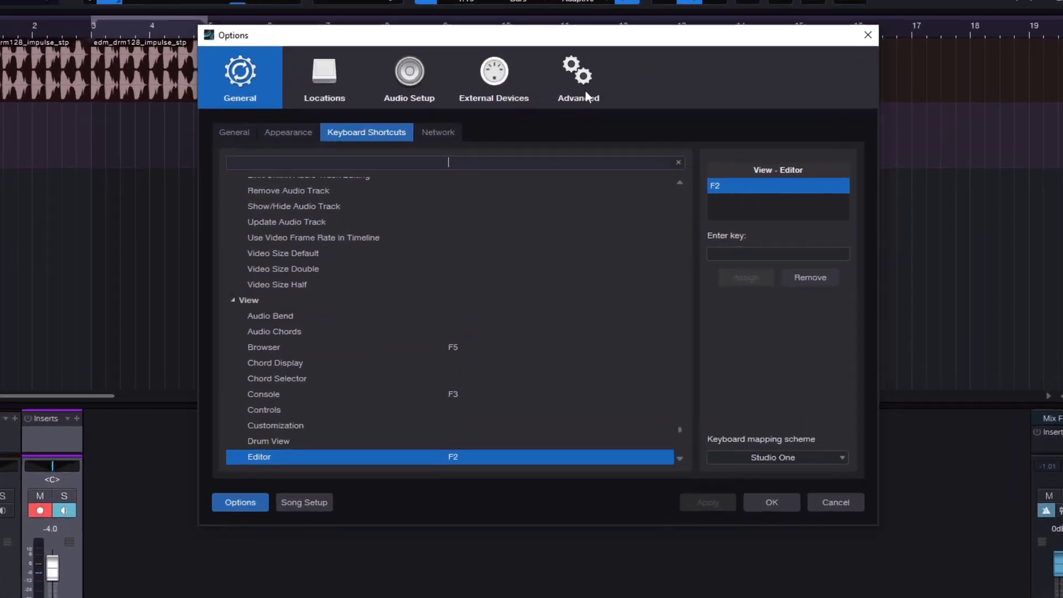
left_click(586, 91)
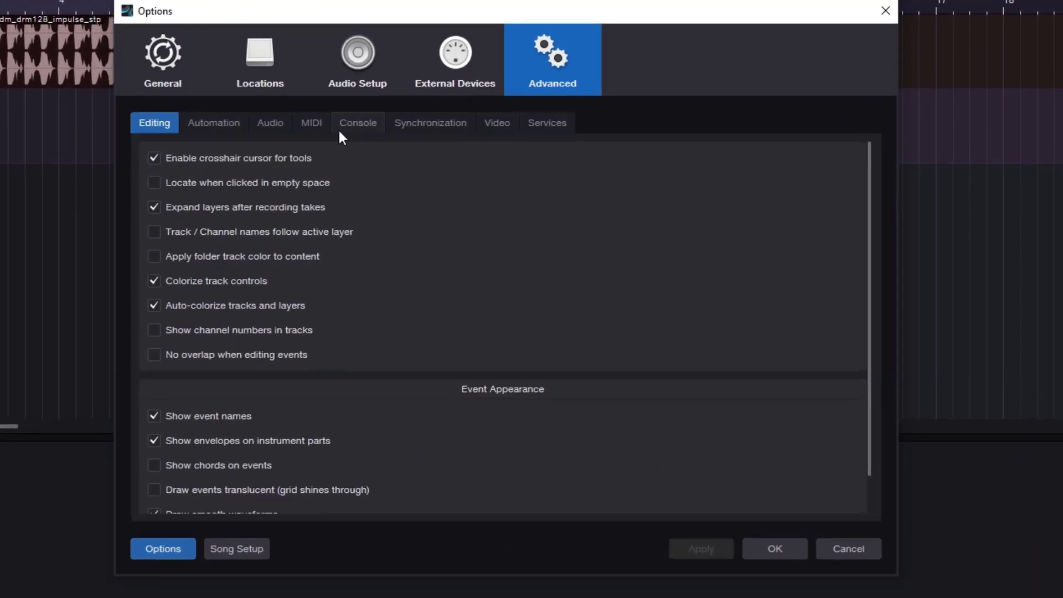
left_click(313, 122)
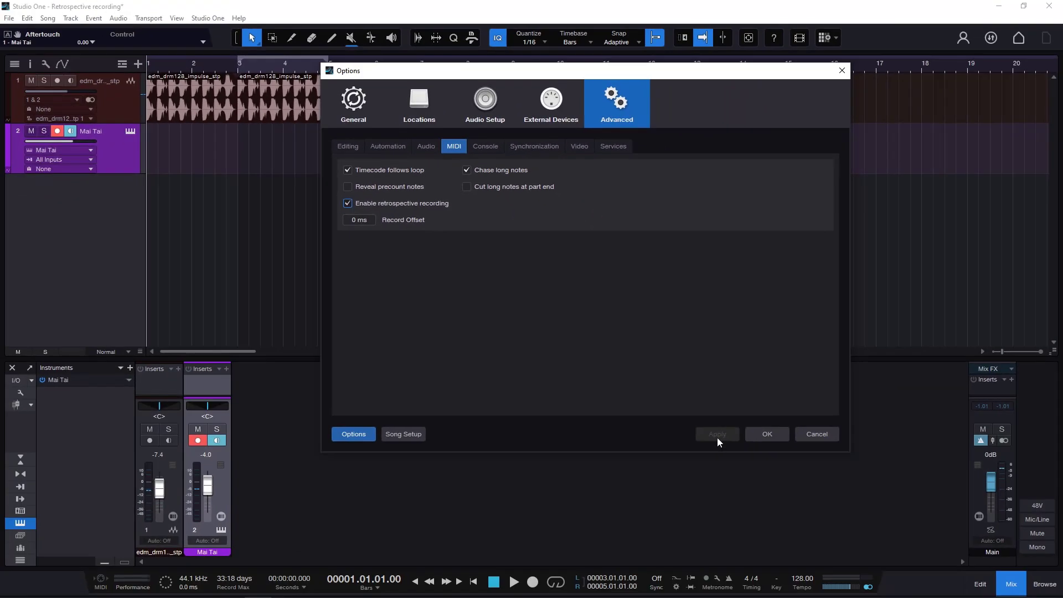
left_click(767, 435)
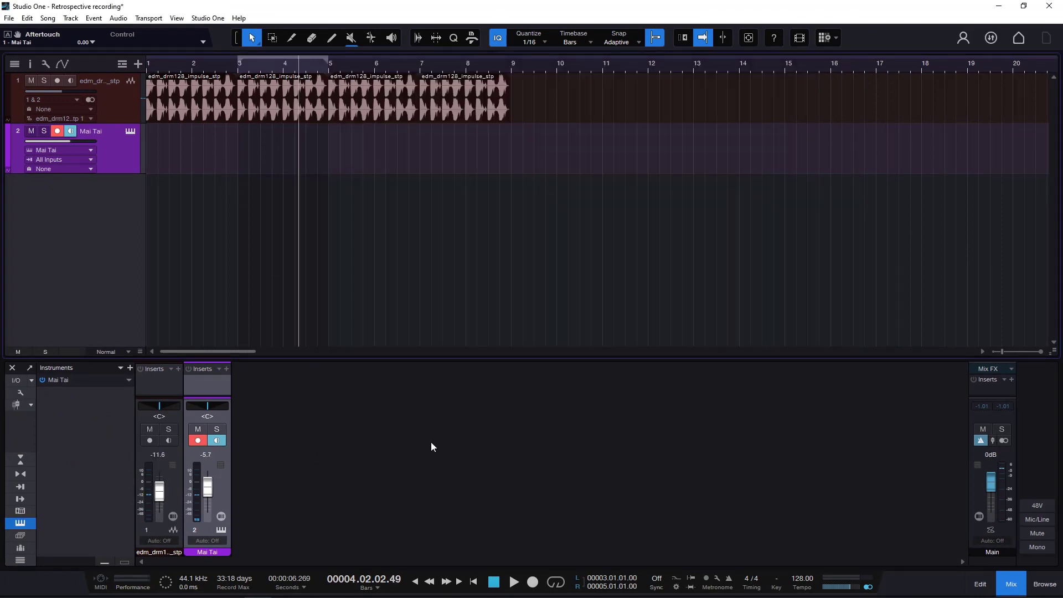
Step: Play the song from the start while performing on Mai Tai without recording, and retrieve the performance with Retrospective Recording in the track inspector
left_click(494, 581)
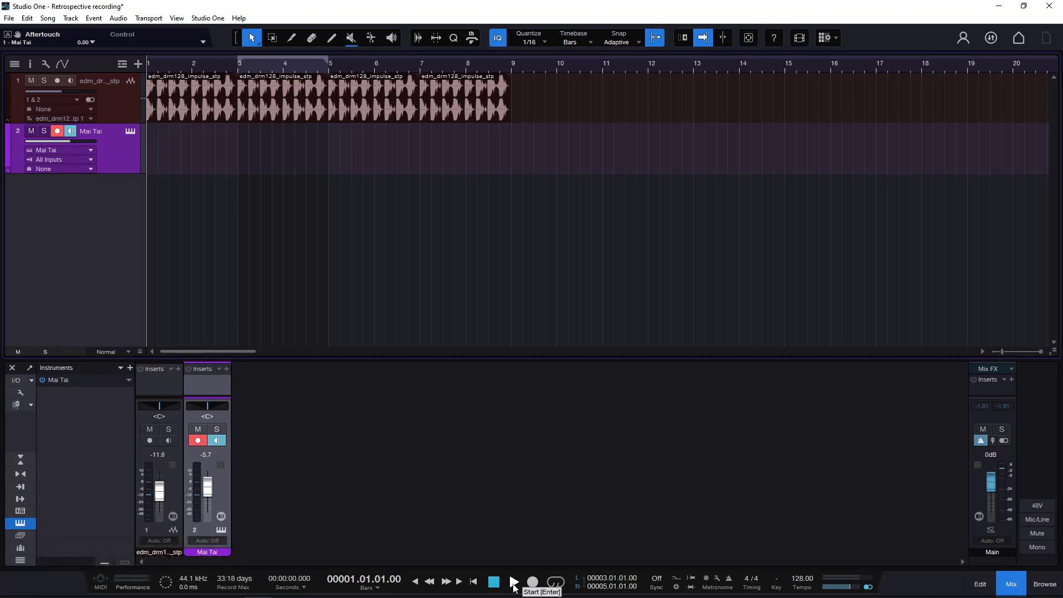
left_click(514, 583)
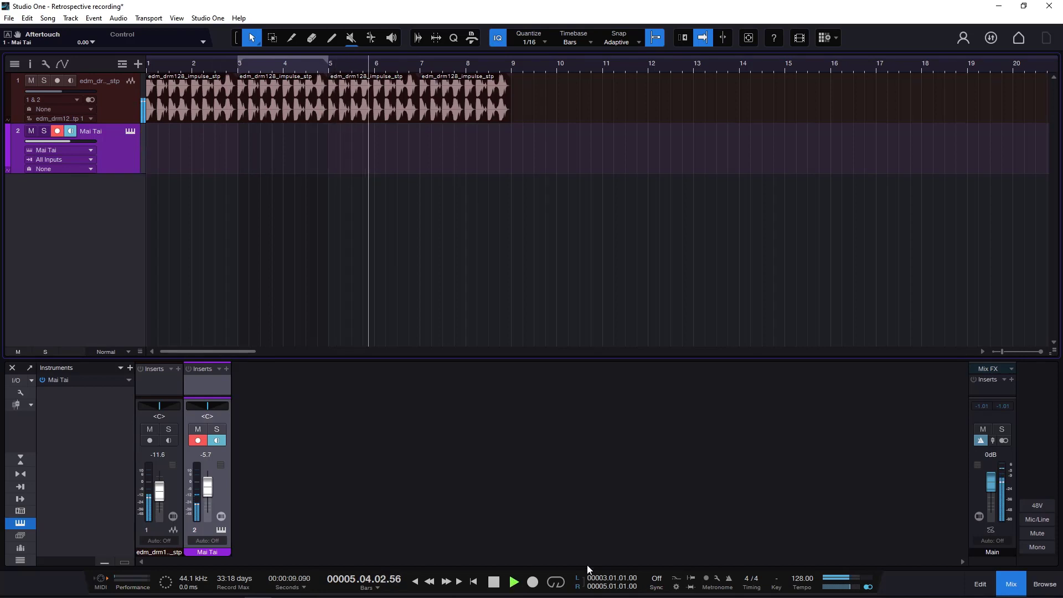
left_click(494, 583)
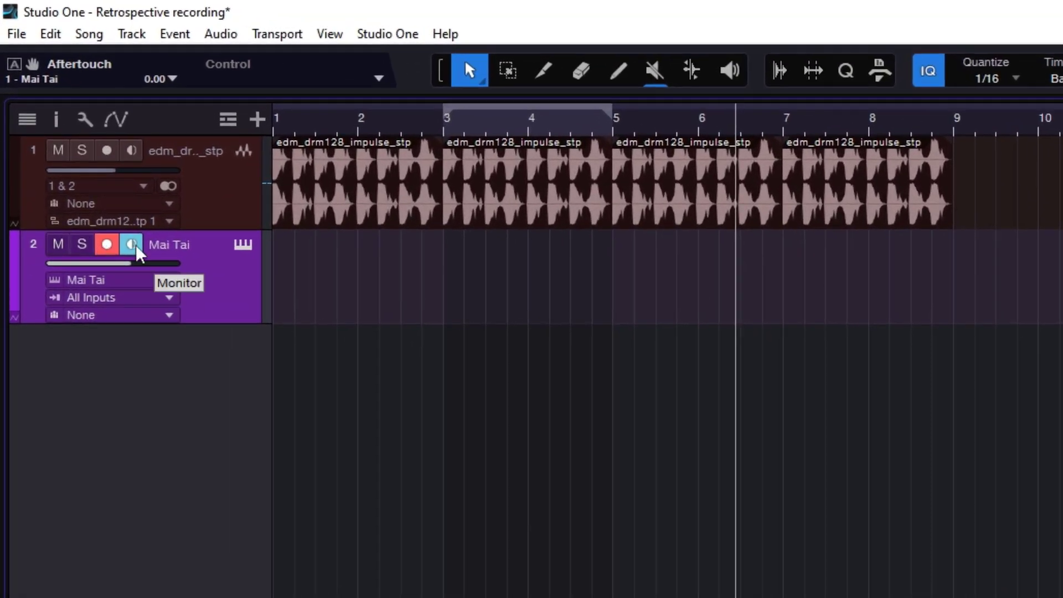
left_click(57, 122)
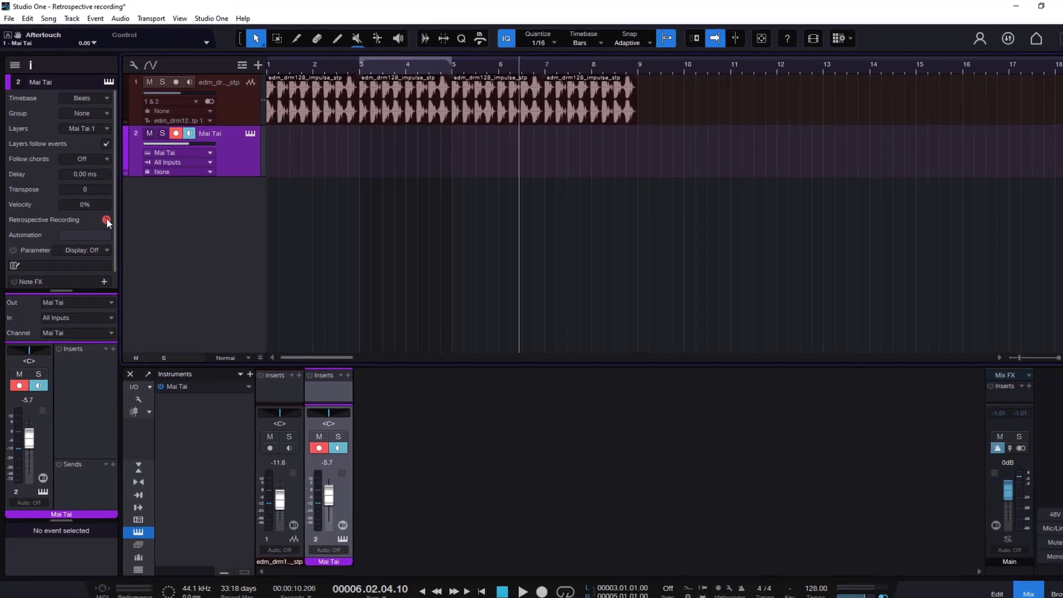
left_click(106, 220)
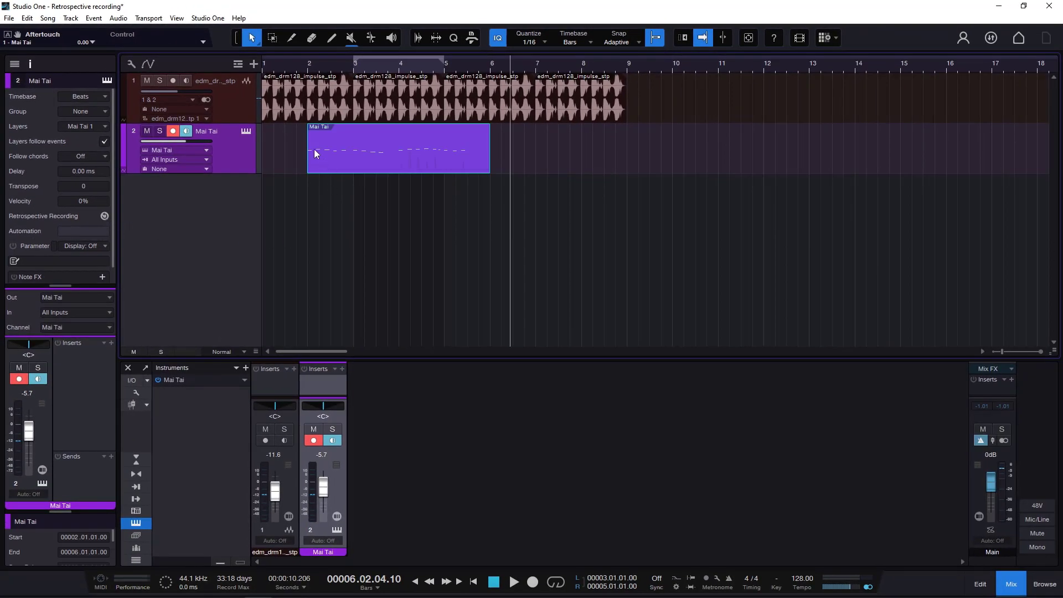
Step: Play back the captured Mai Tai part and delete it from the track
left_click(495, 582)
left_click(514, 581)
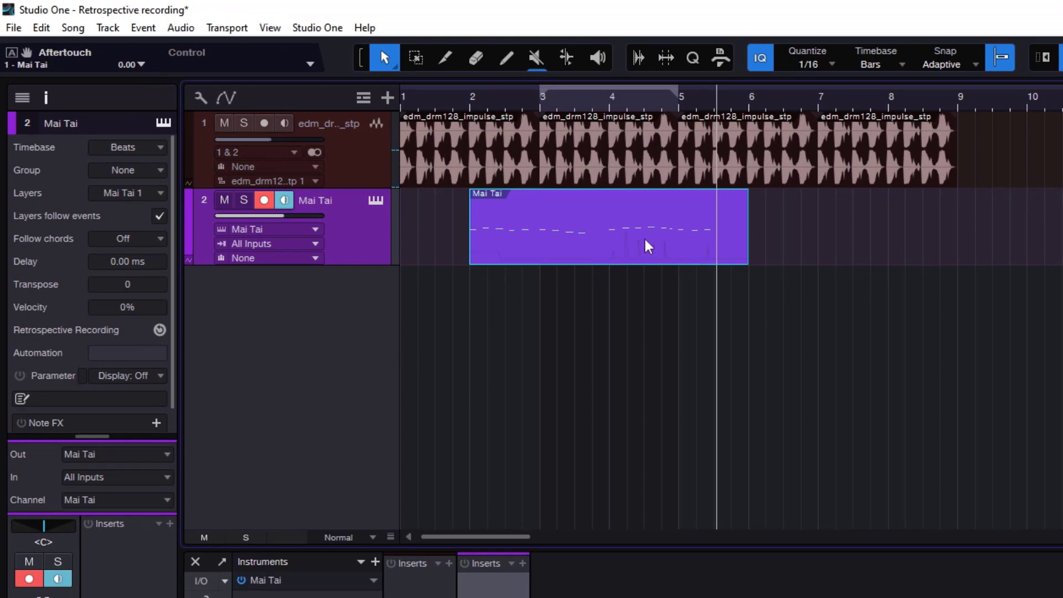
key("Delete")
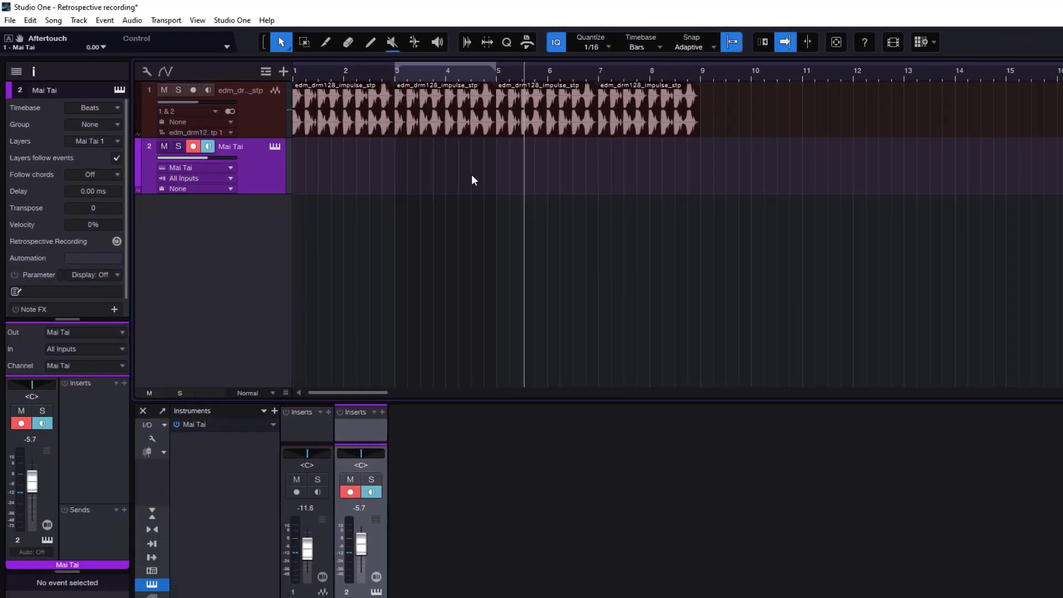
Step: Play from bar 3 while performing on Mai Tai, and retrieve the performance with Retrospective Recording
left_click(355, 71)
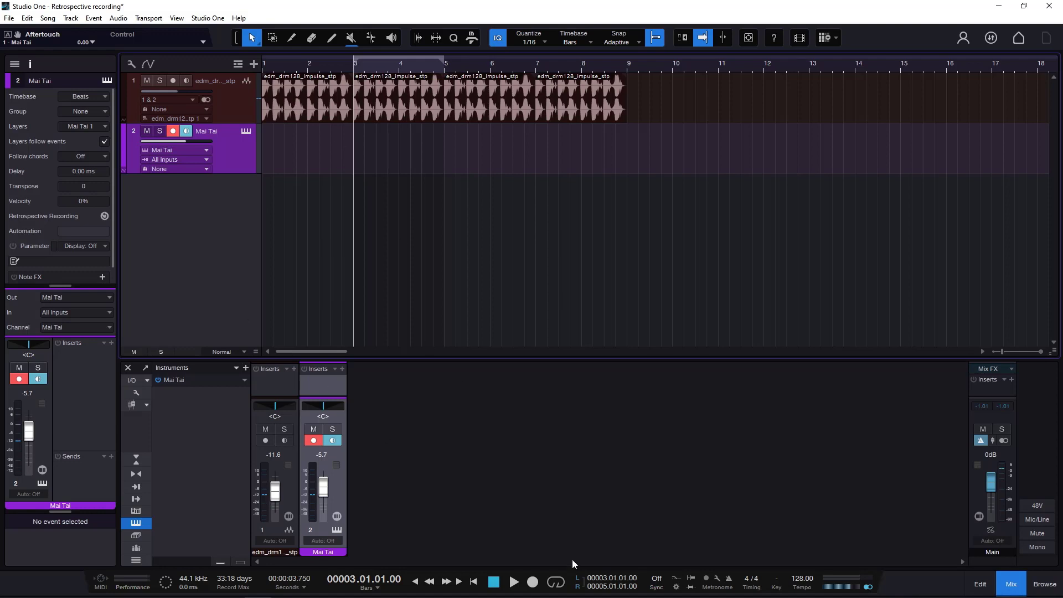
left_click(496, 581)
left_click(514, 583)
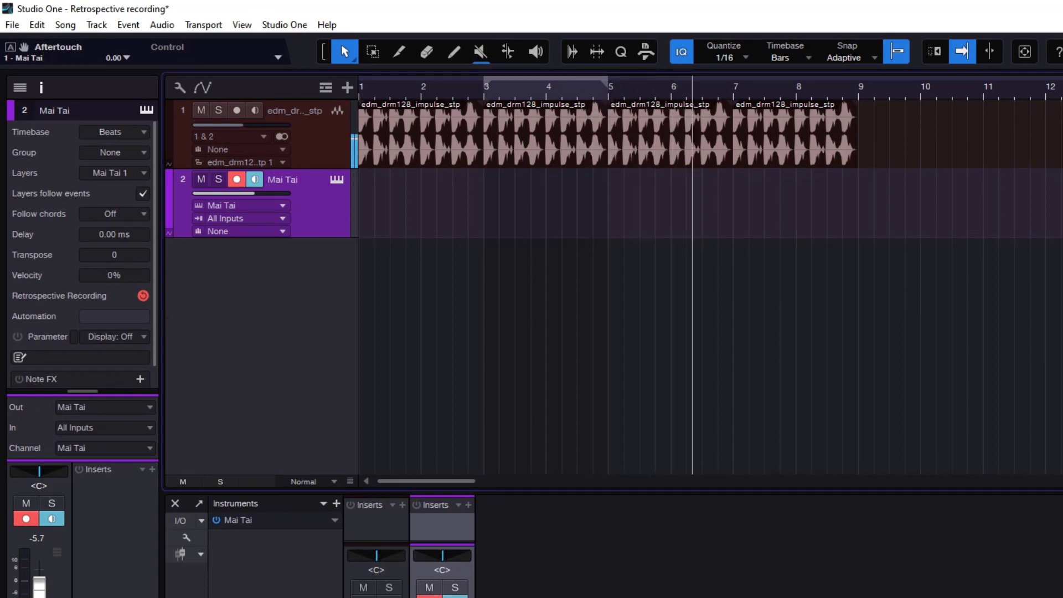
left_click(144, 296)
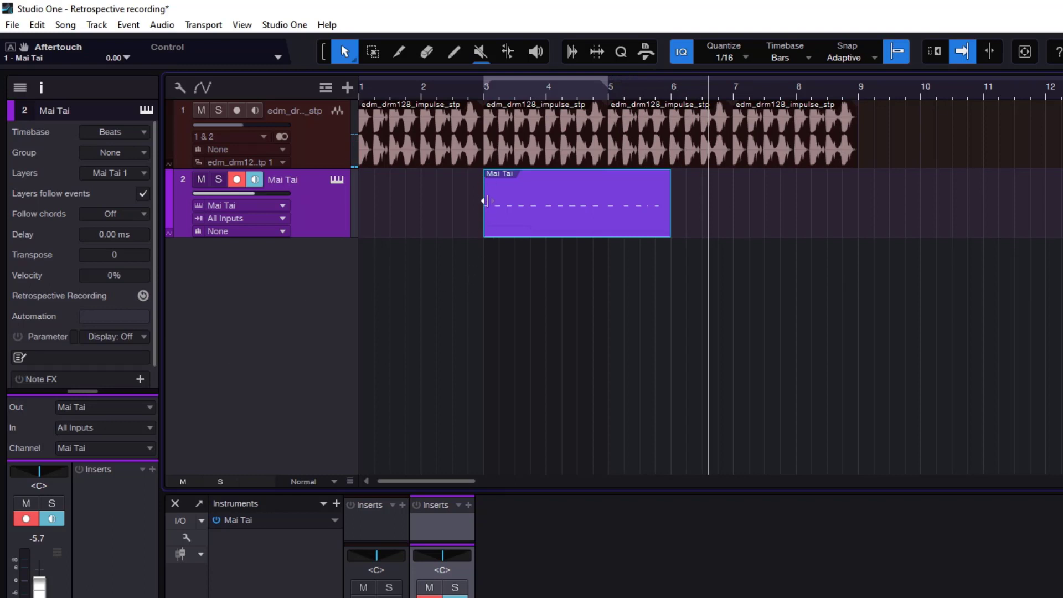
Step: Enable looping over bars 3 to 5 and play back the captured part from before the loop
key("slash")
left_click(454, 88)
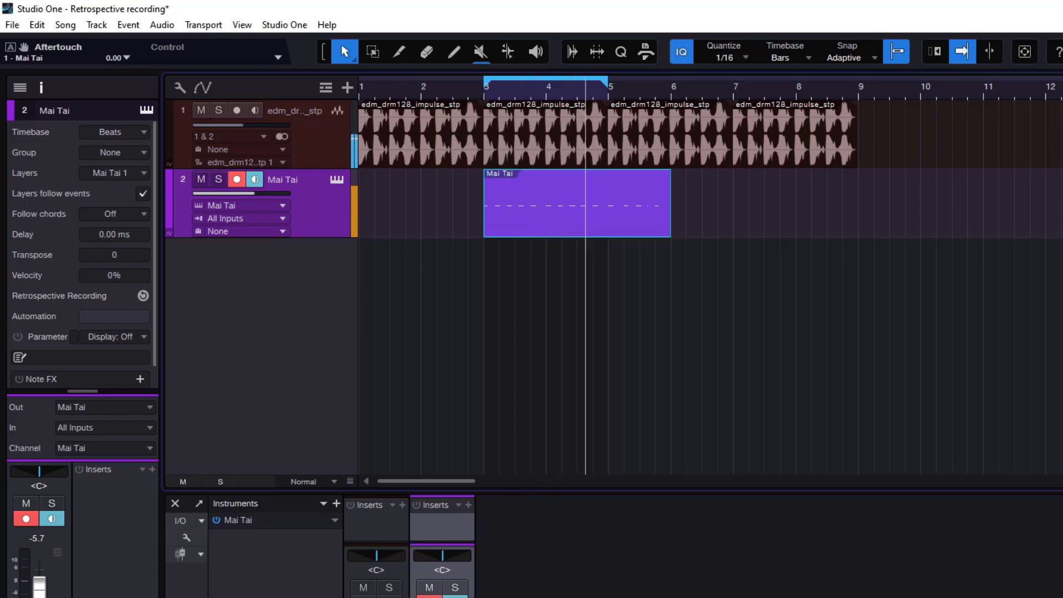
key("space")
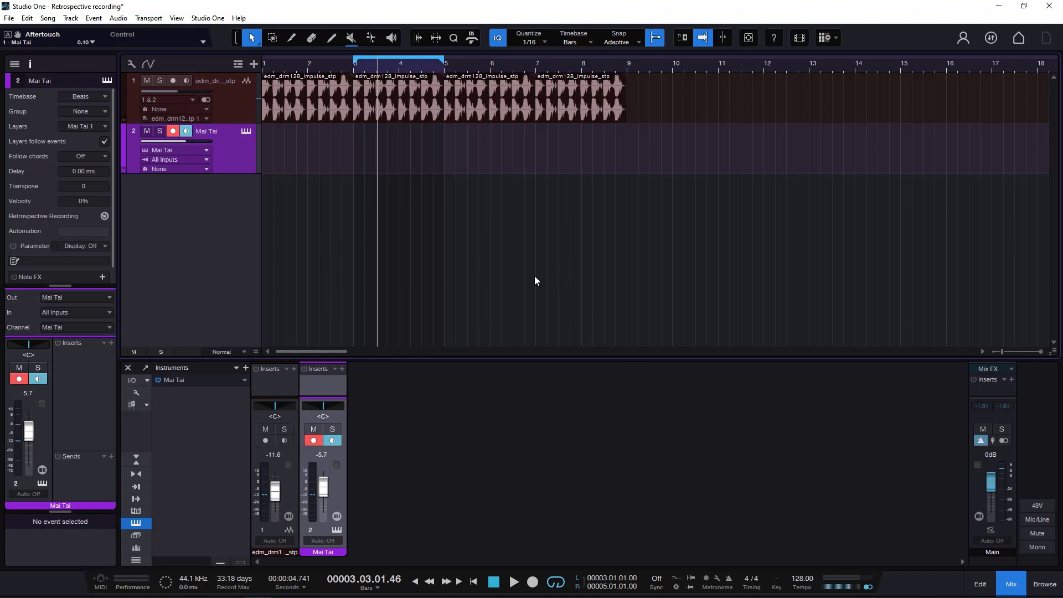
Step: Start looped playback from 2.03.01.00 while performing on Mai Tai, and retrieve the loop passes as takes with Retrospective Recording
left_click(335, 67)
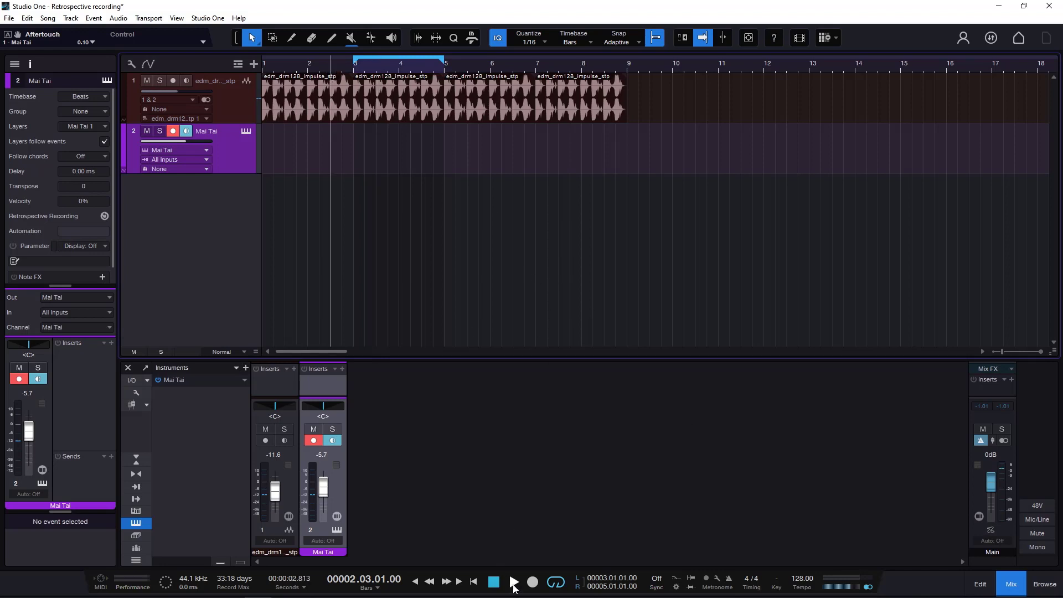
left_click(513, 583)
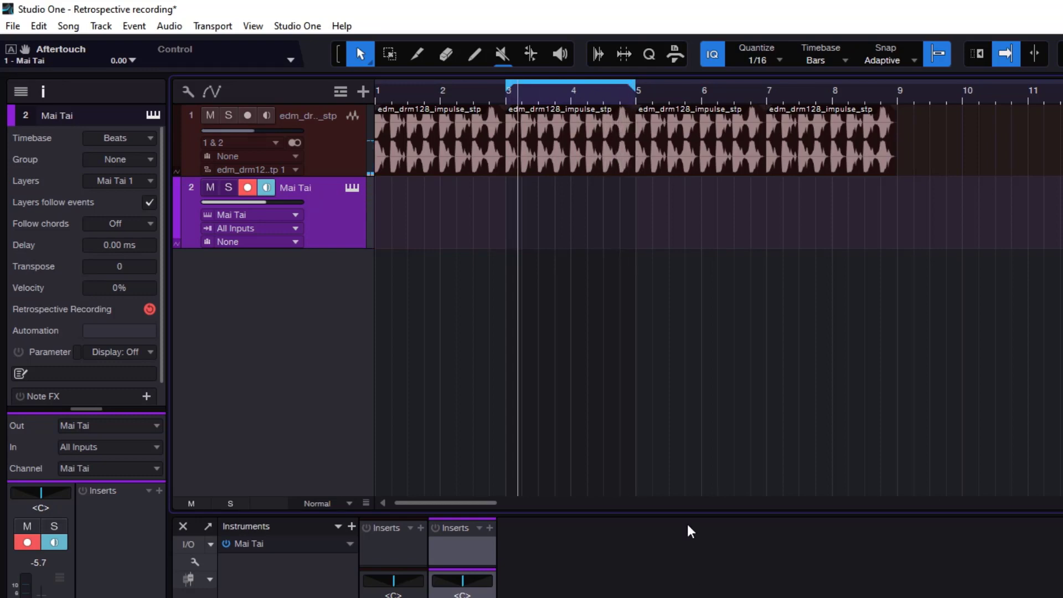
left_click(150, 309)
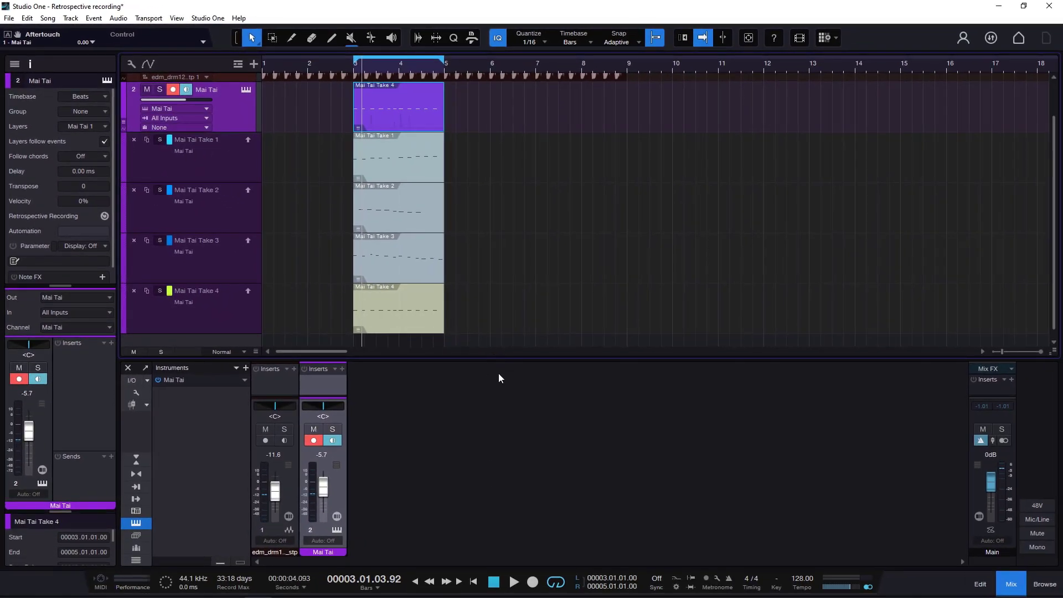
Step: Hide the console, audition Takes 1, 2 and 4 on the Mai Tai track during looped playback, and clear all the takes
key("F3")
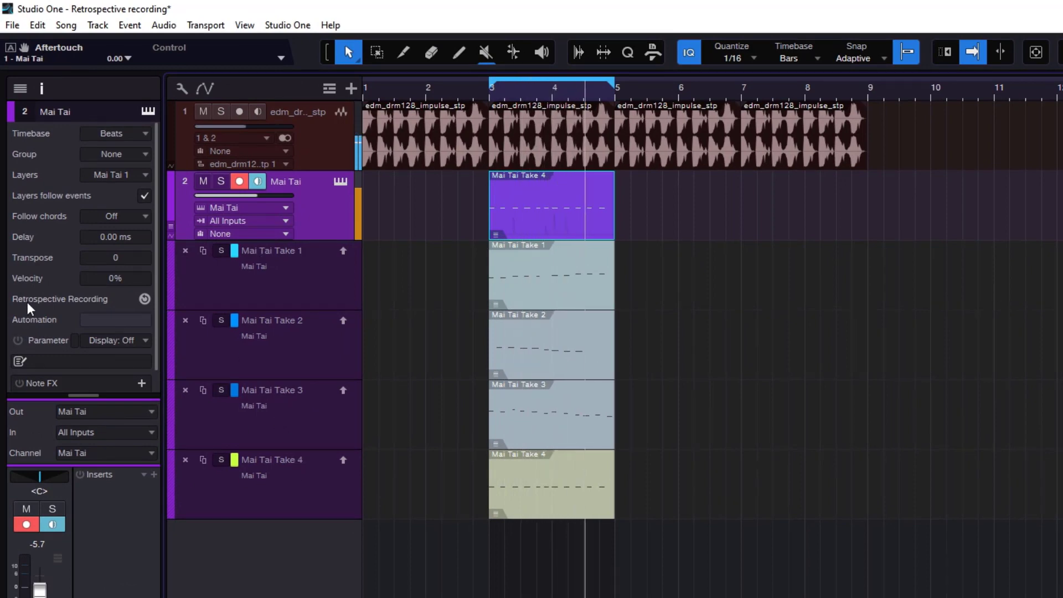
left_click(343, 251)
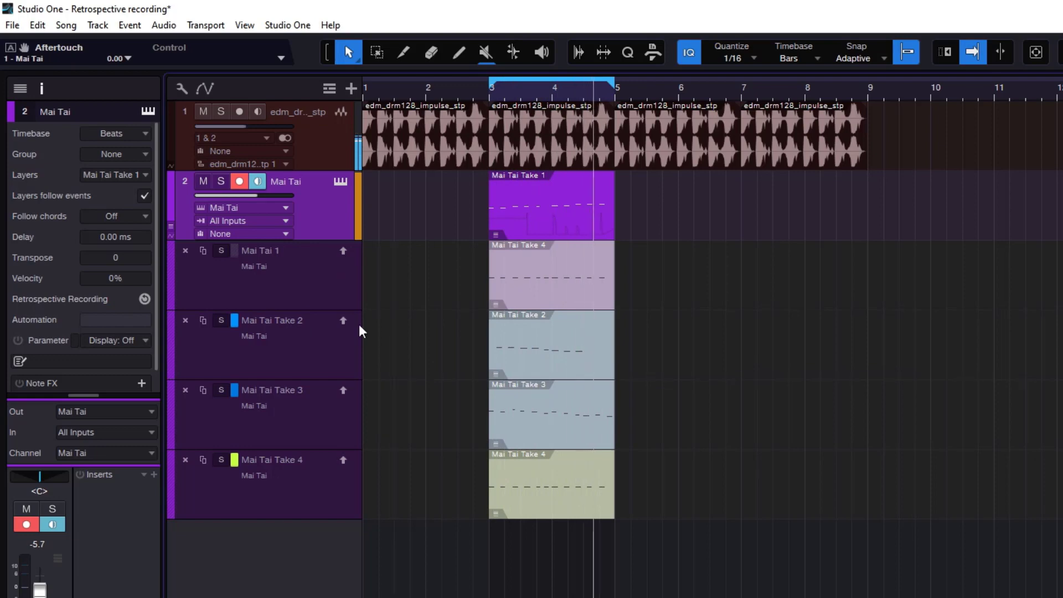
left_click(343, 320)
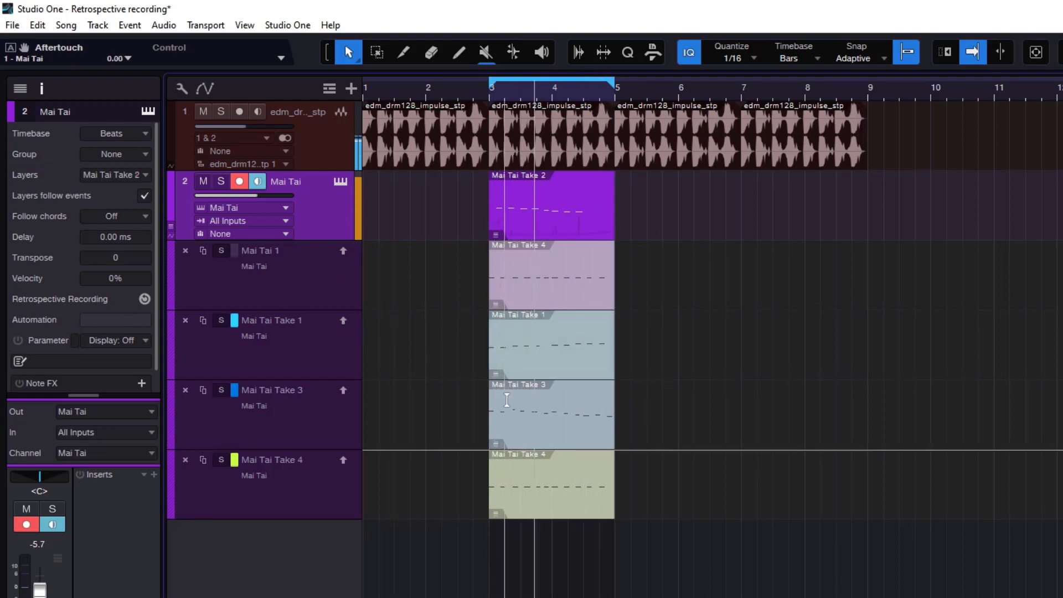
left_click(342, 460)
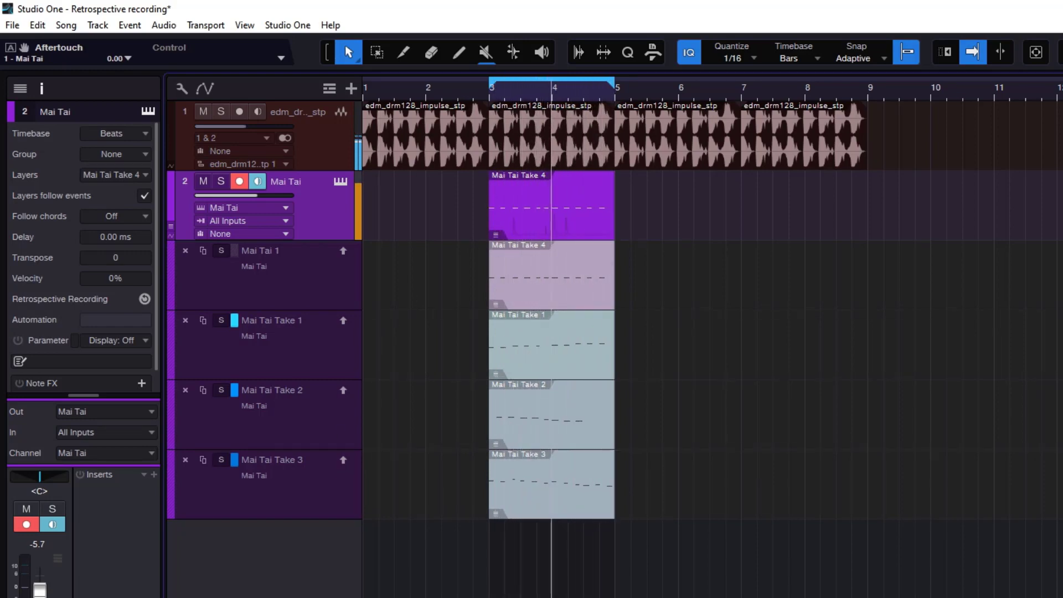
key("space")
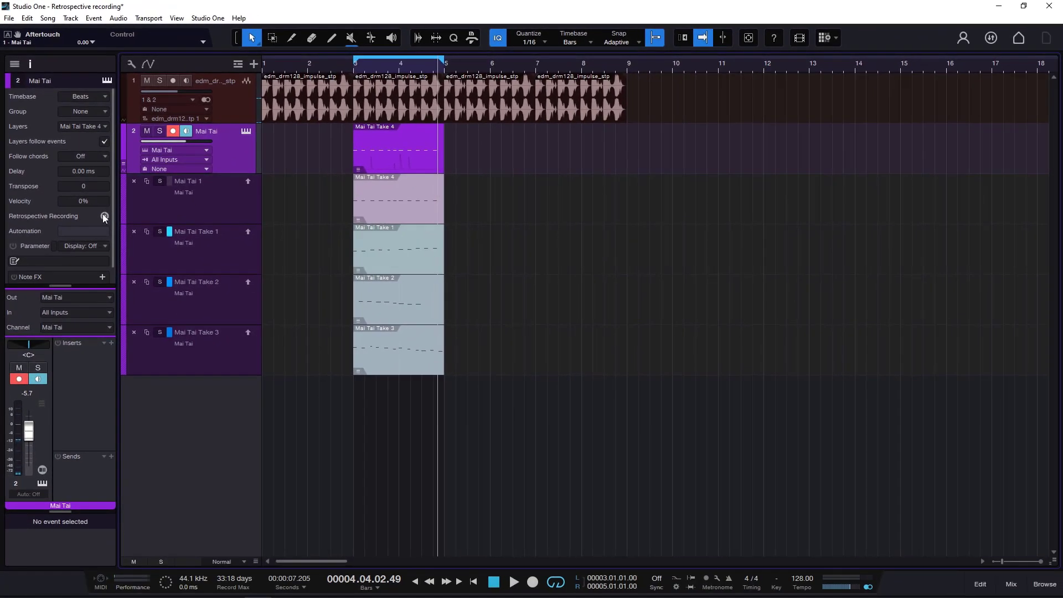
key("ctrl+z")
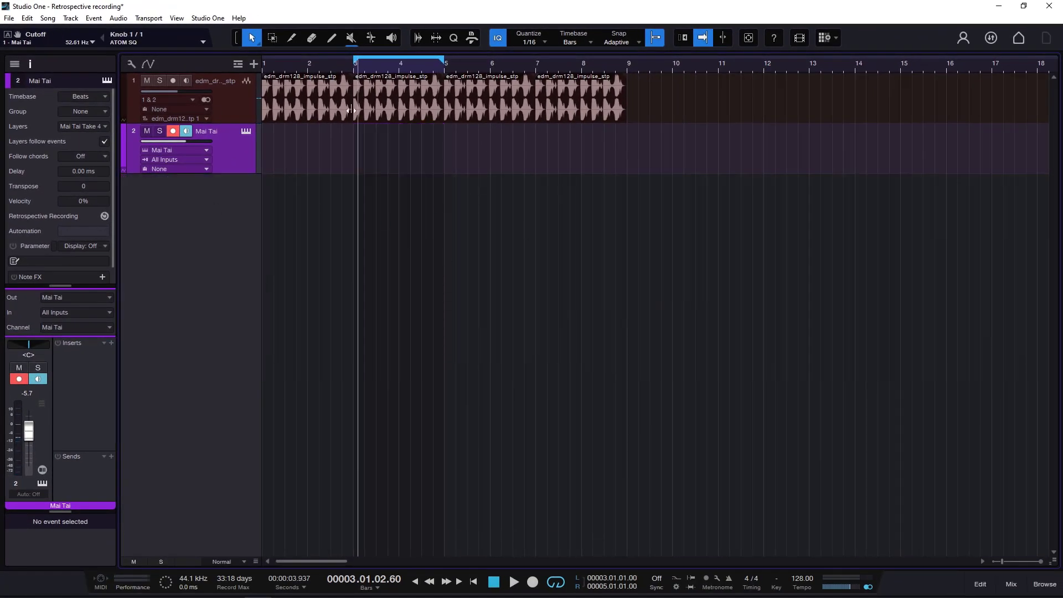
Step: Open the Mai Tai instrument window, loop from bar 3 while moving the filter Cutoff knob, and capture the movements with Retrospective Recording
left_click(246, 132)
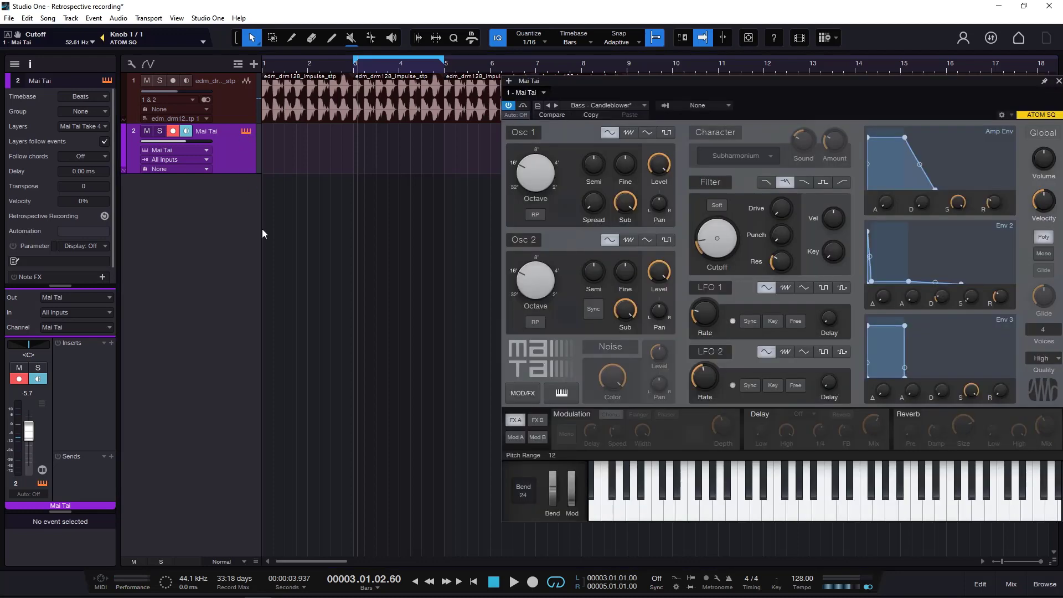
left_click(357, 70)
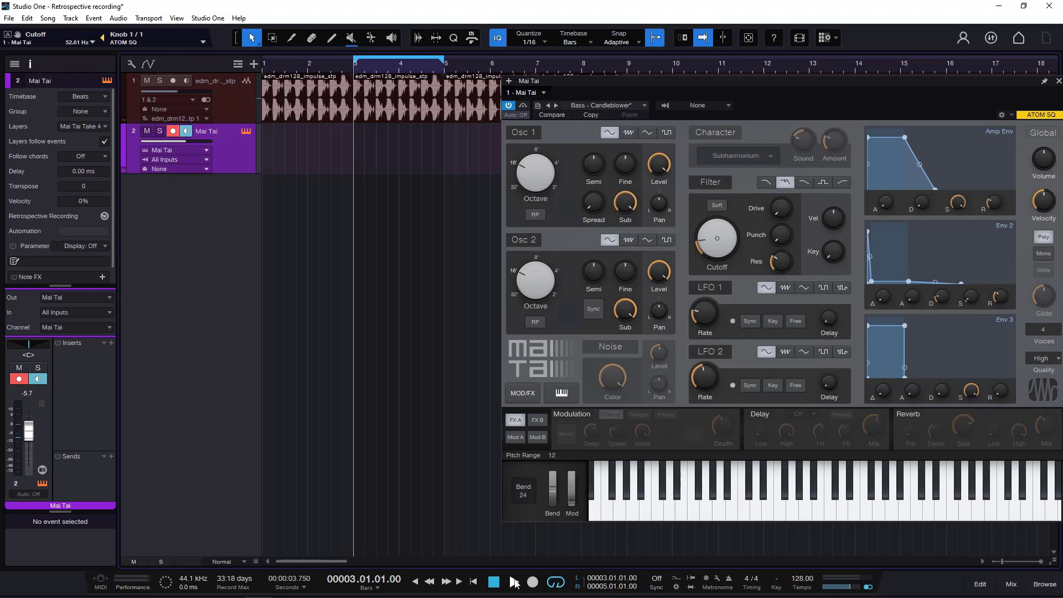
left_click(515, 582)
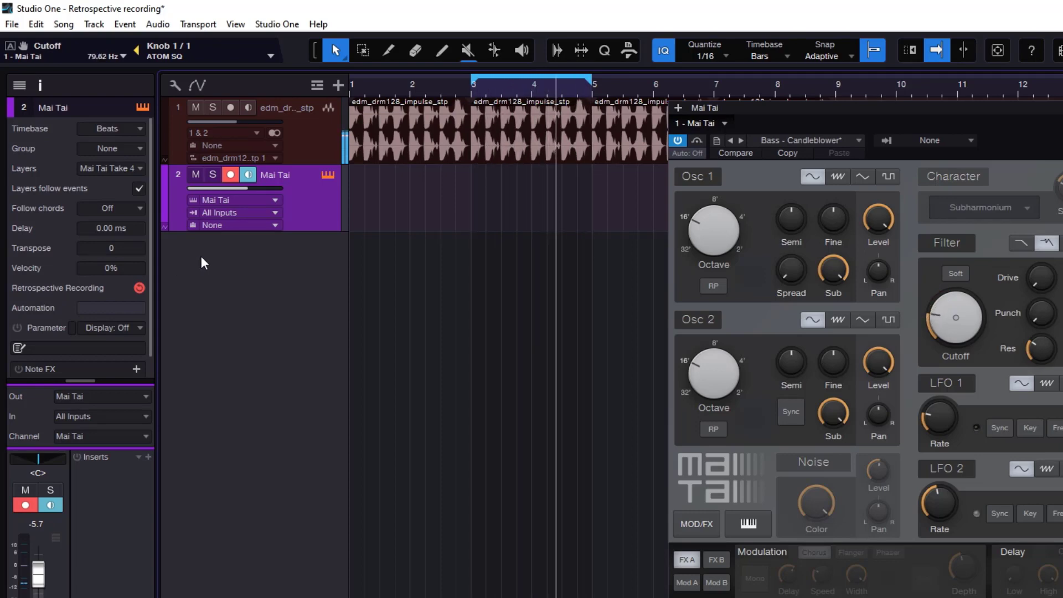
left_click(140, 288)
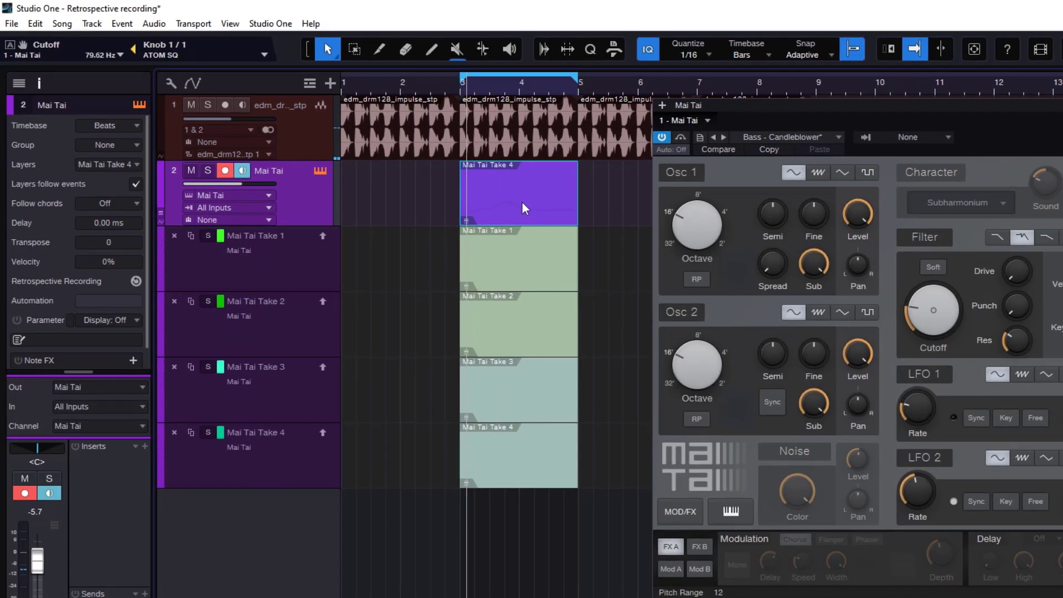
Step: Examine the captured Cutoff automation of Mai Tai Take 4 in the note editor with the instrument window closed
double_click(523, 209)
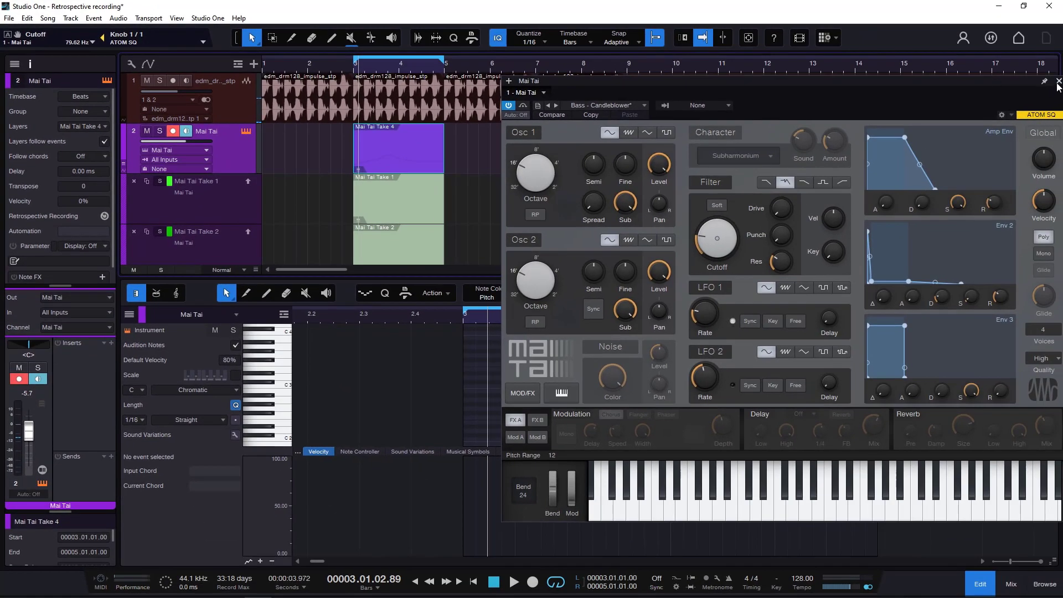
left_click(1059, 82)
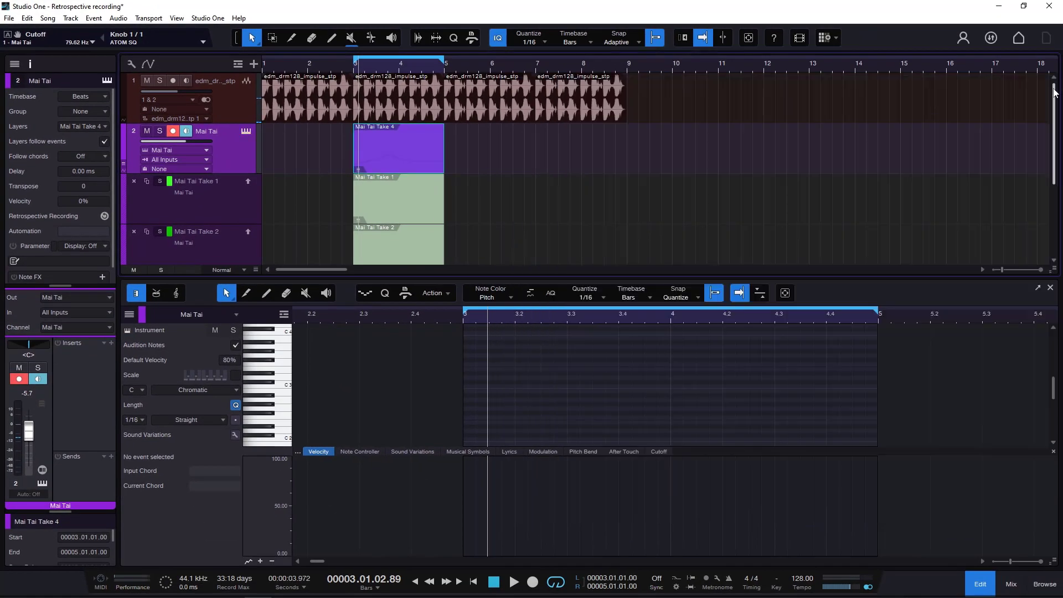
left_click(658, 453)
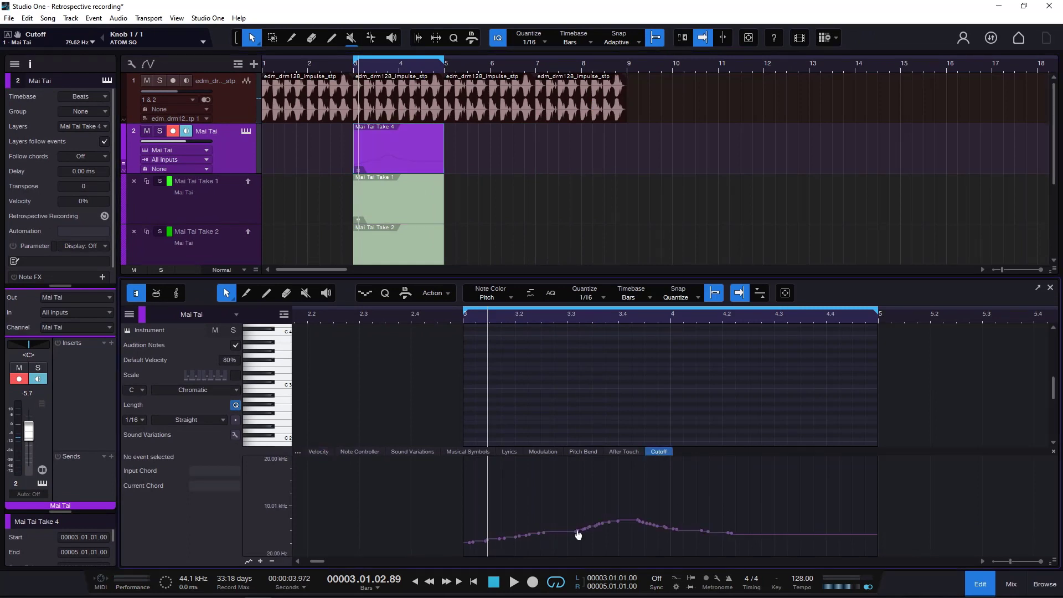
key("F2")
Step: Remove the take layers and delete the Mai Tai Take 4 part from the track
left_click(134, 180)
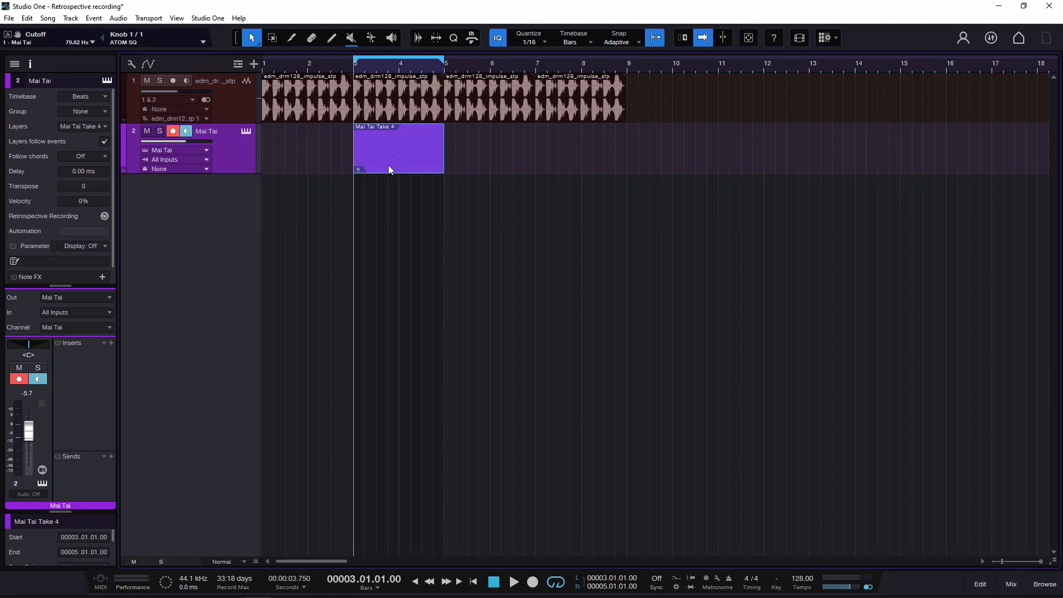
key("Delete")
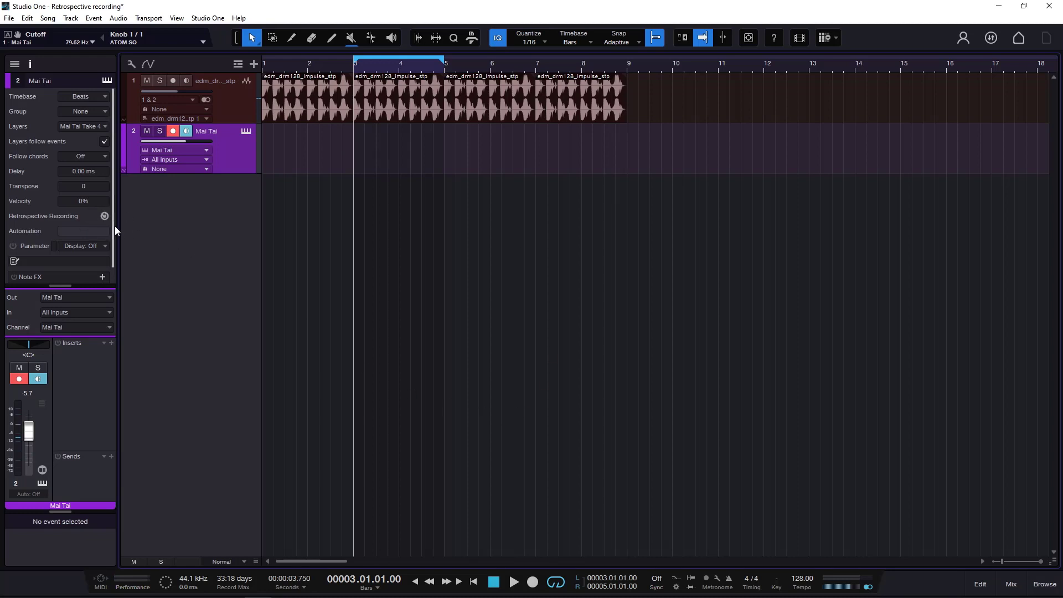
Step: Return to bar 1, capture the notes played while stopped on Mai Tai with Retrospective Recording, and examine them in the note editor
left_click(494, 581)
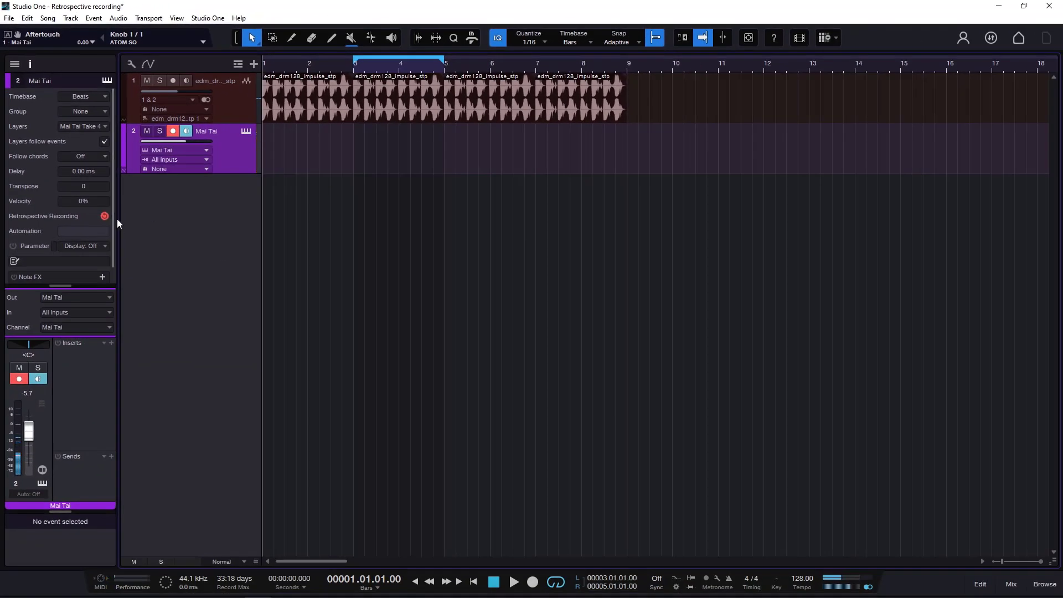
left_click(105, 216)
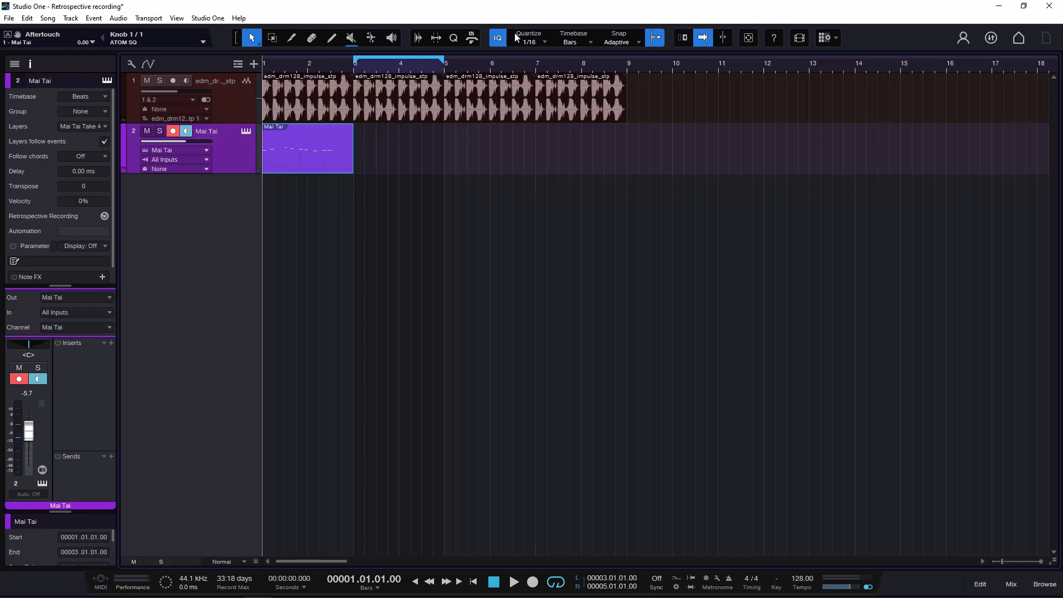
double_click(322, 136)
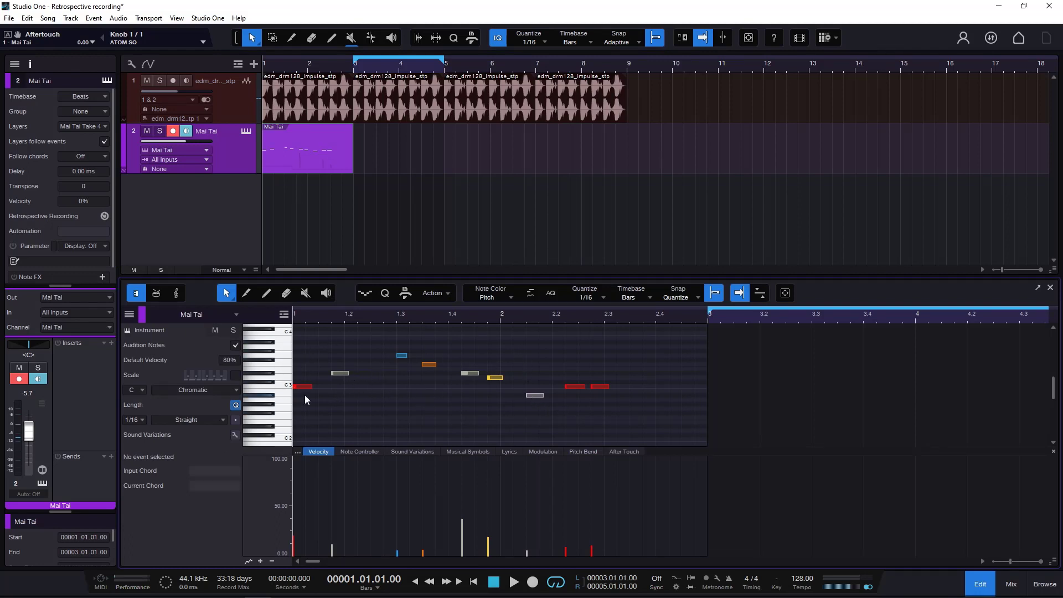
left_click(1051, 288)
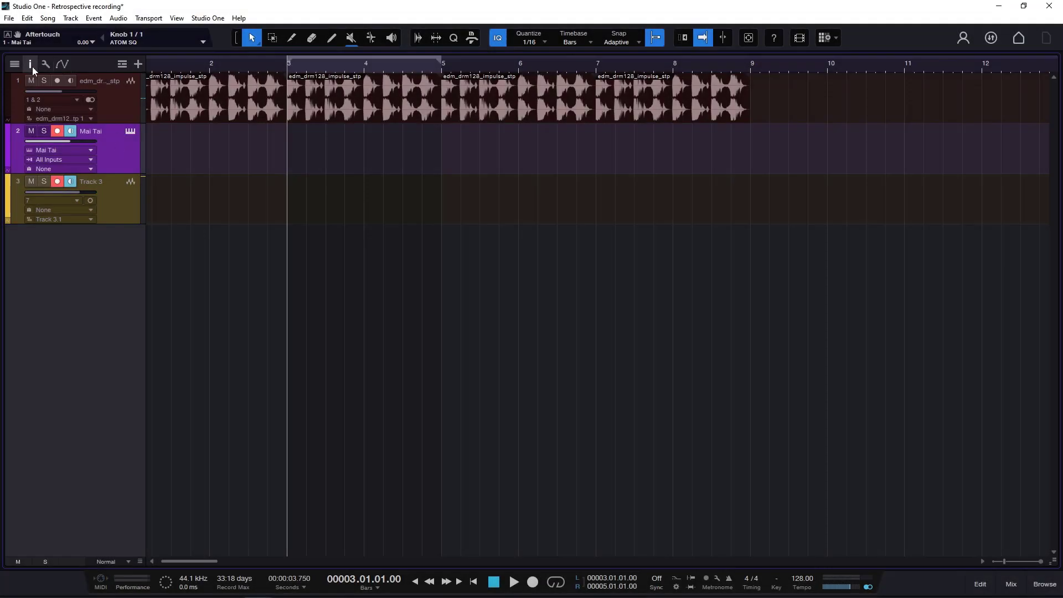
Step: Compare the Inspector settings of the Mai Tai instrument track and audio Track 3, and hide the Inspector
left_click(30, 64)
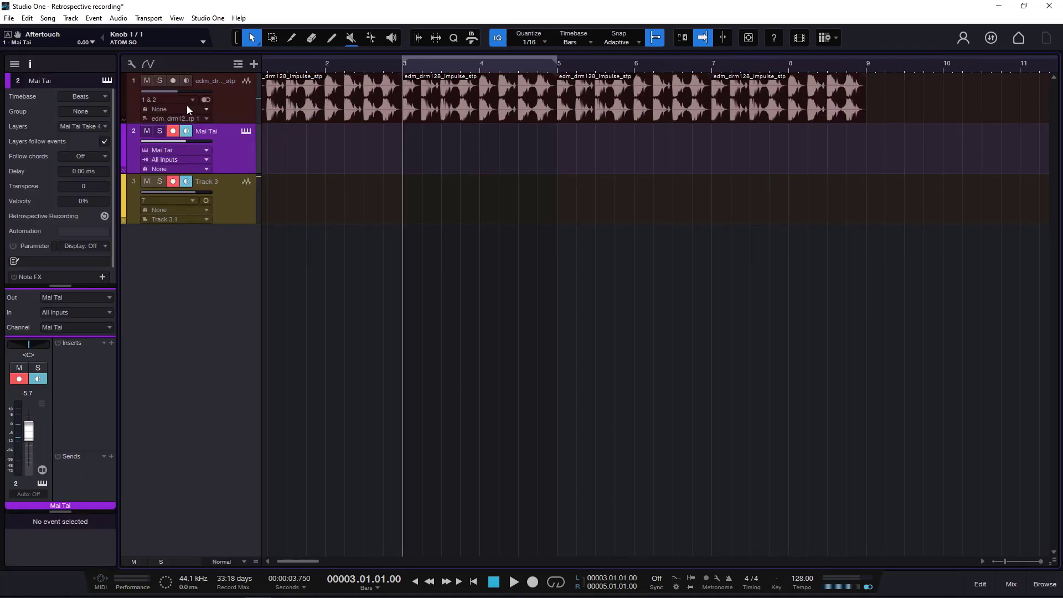
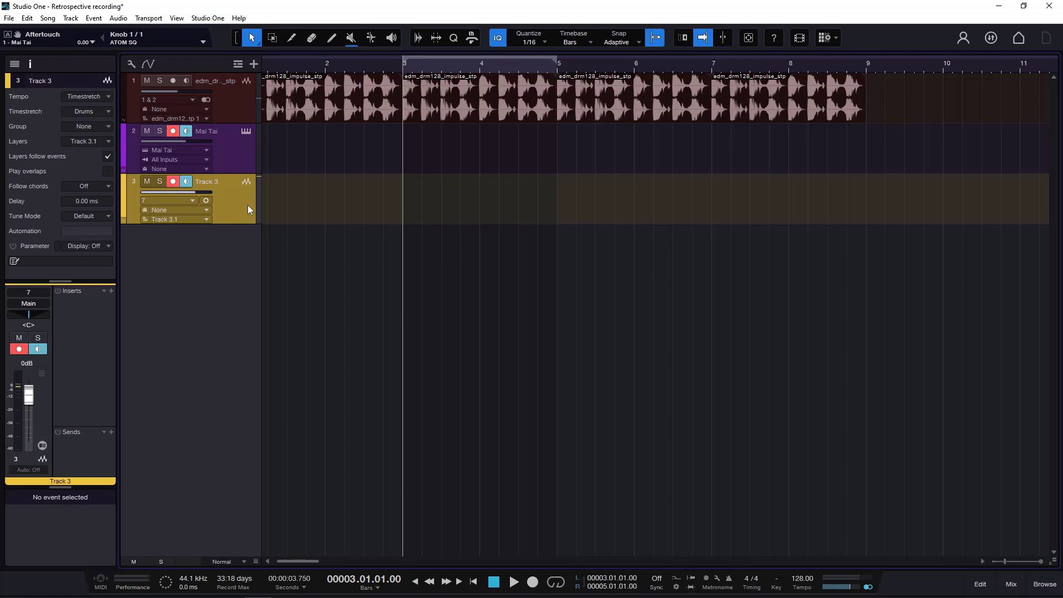
left_click(15, 64)
left_click(28, 64)
left_click(27, 64)
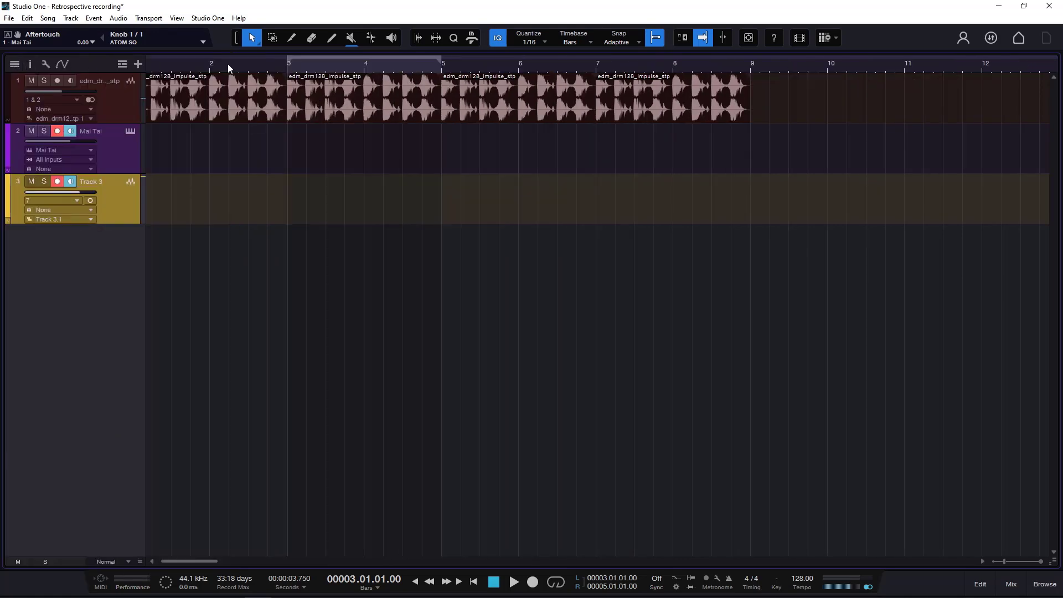
Step: Create an empty audio part on Track 3 from bar 3 to bar 5 and inspect its start
left_click_drag(313, 65, 365, 83)
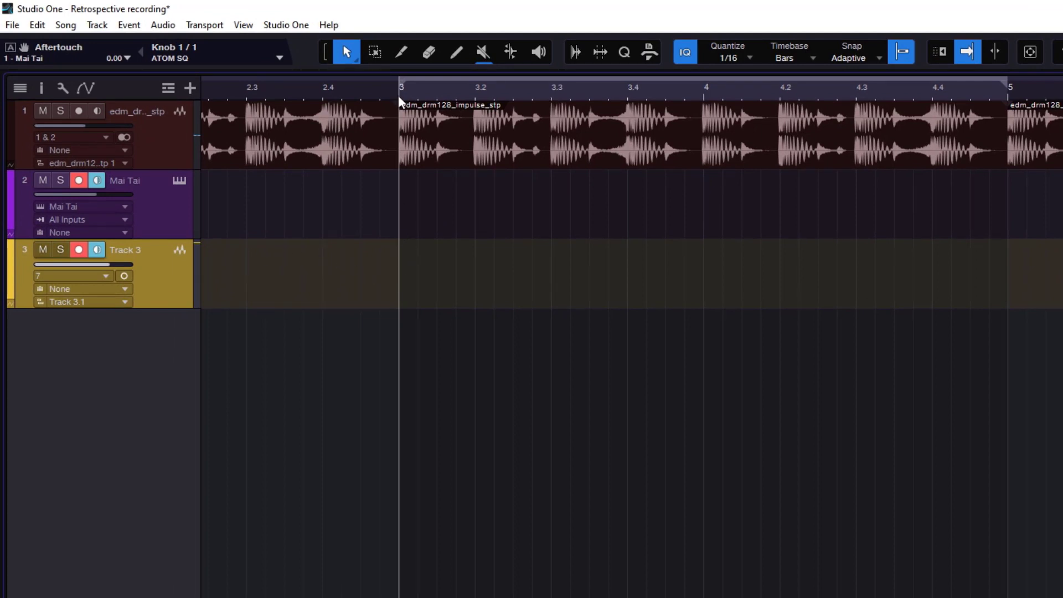
double_click(408, 252)
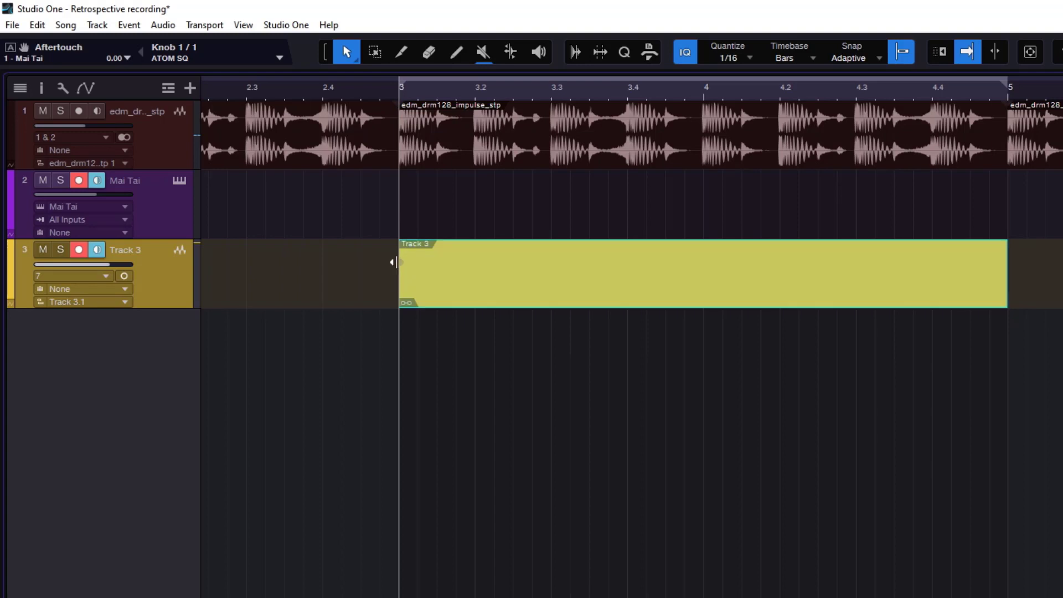
left_click_drag(369, 92, 391, 138)
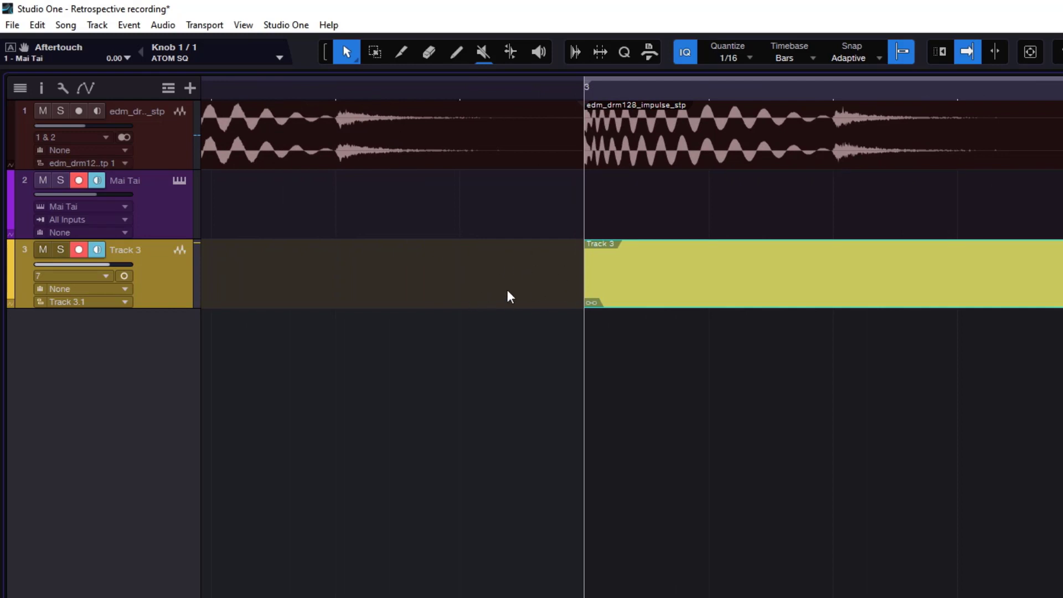
key("w")
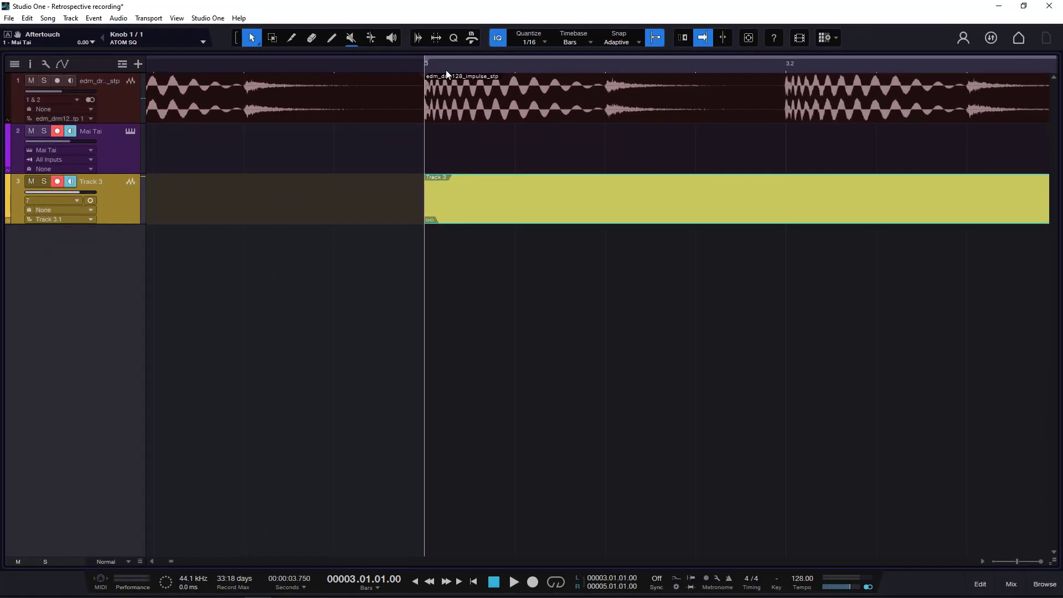
key("w")
key("w")
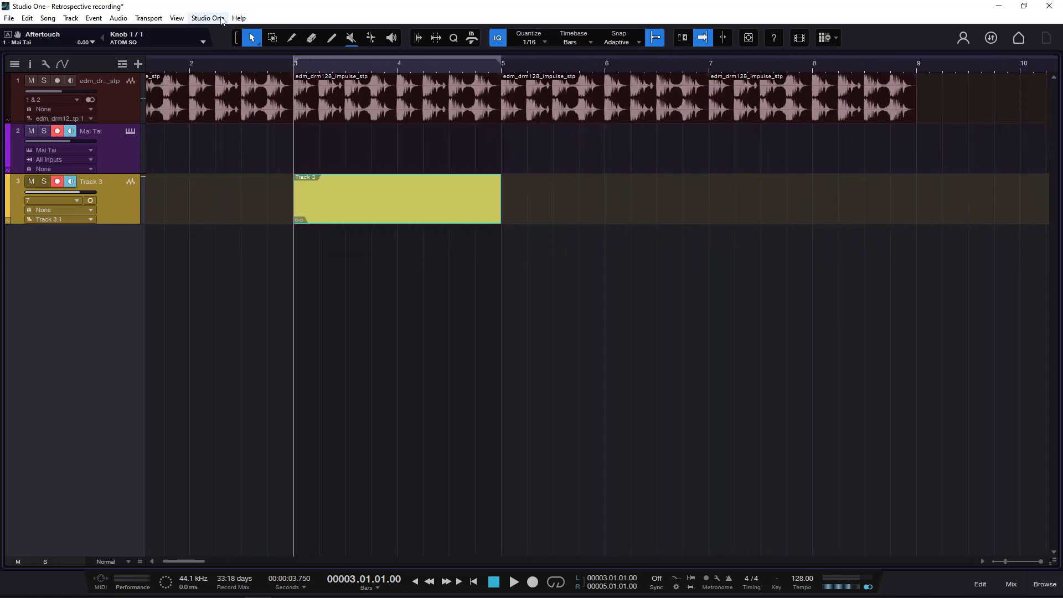
Step: Try a Pre-record audio input length of 5 sec in the advanced audio options, and close them without applying it
left_click(220, 19)
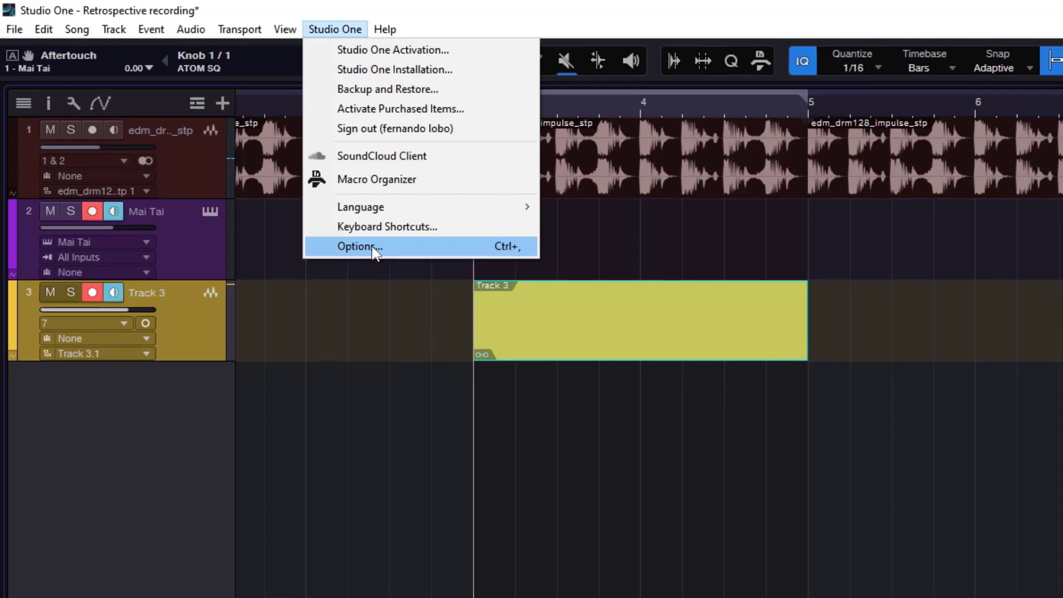
left_click(377, 249)
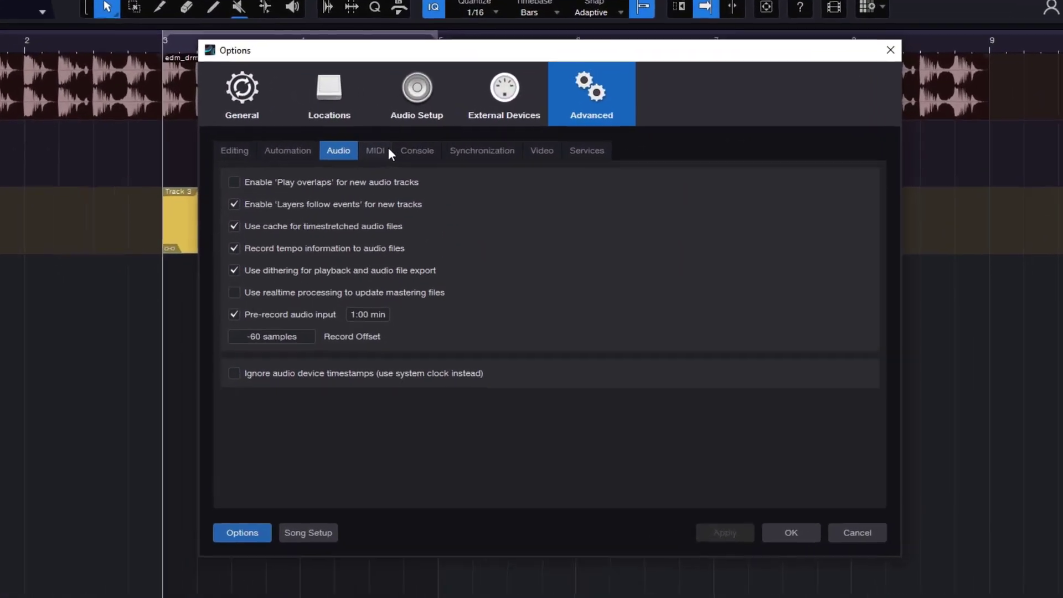
left_click(354, 151)
left_click(326, 151)
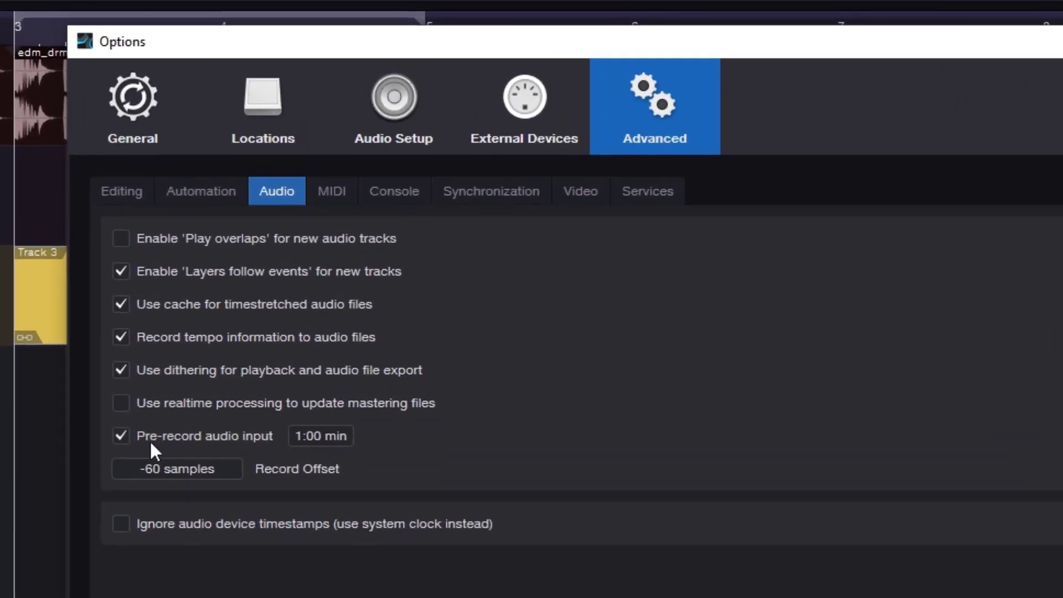
scroll(308, 443, "down", 5)
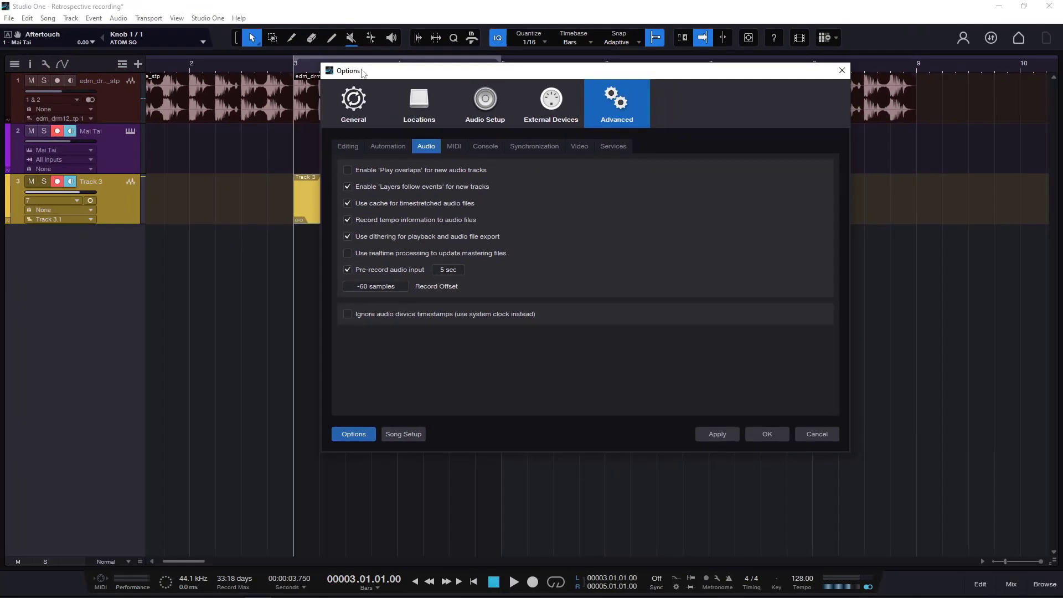
left_click_drag(363, 70, 618, 198)
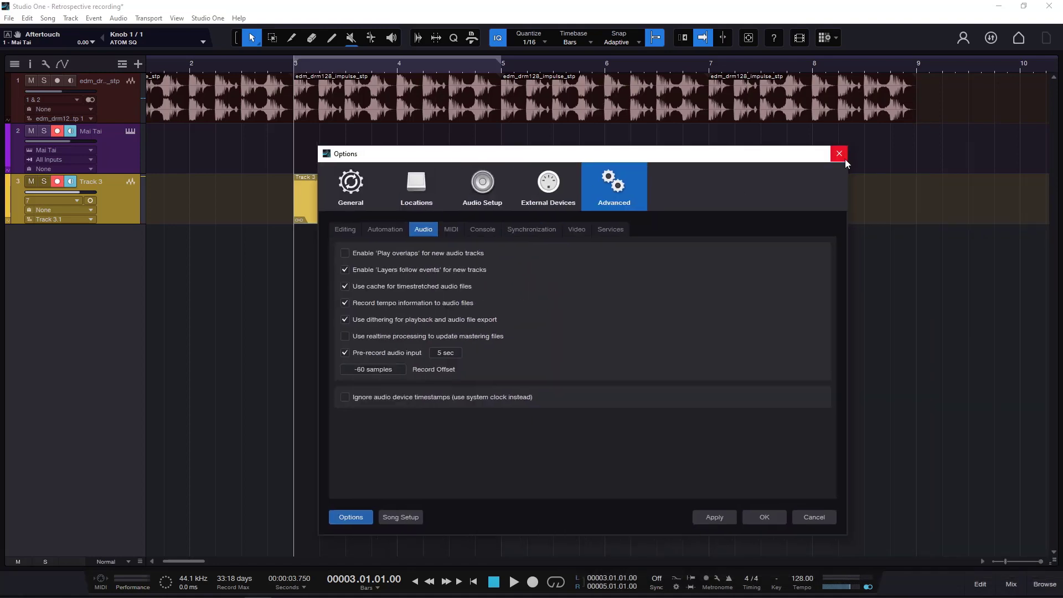
left_click(839, 150)
Step: Extend the start of the Track 3 part about half a beat before bar 3, and return it to bar 3
left_click_drag(306, 69, 397, 166)
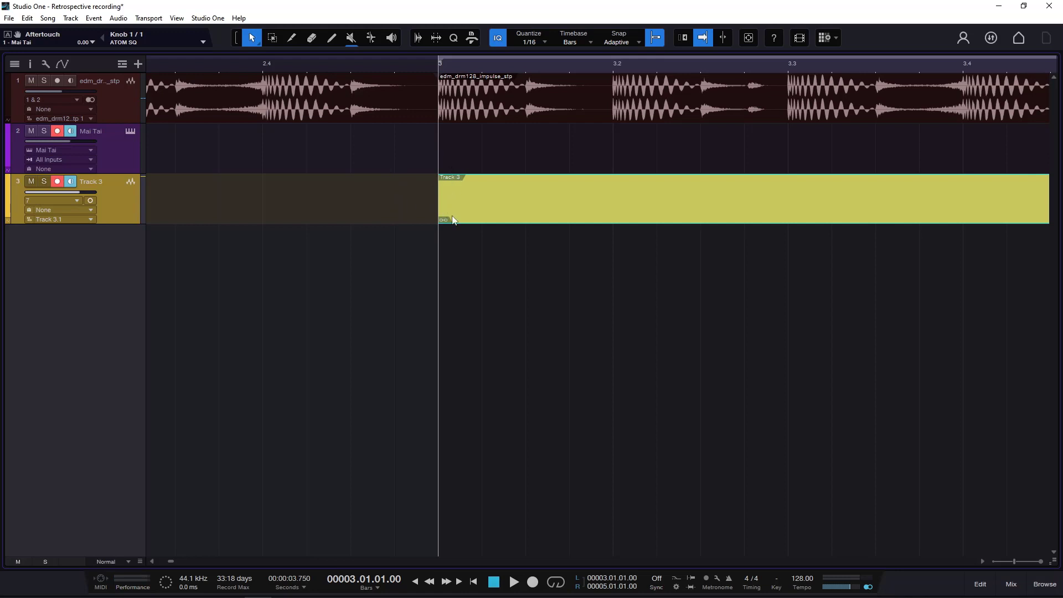
left_click_drag(435, 200, 351, 199)
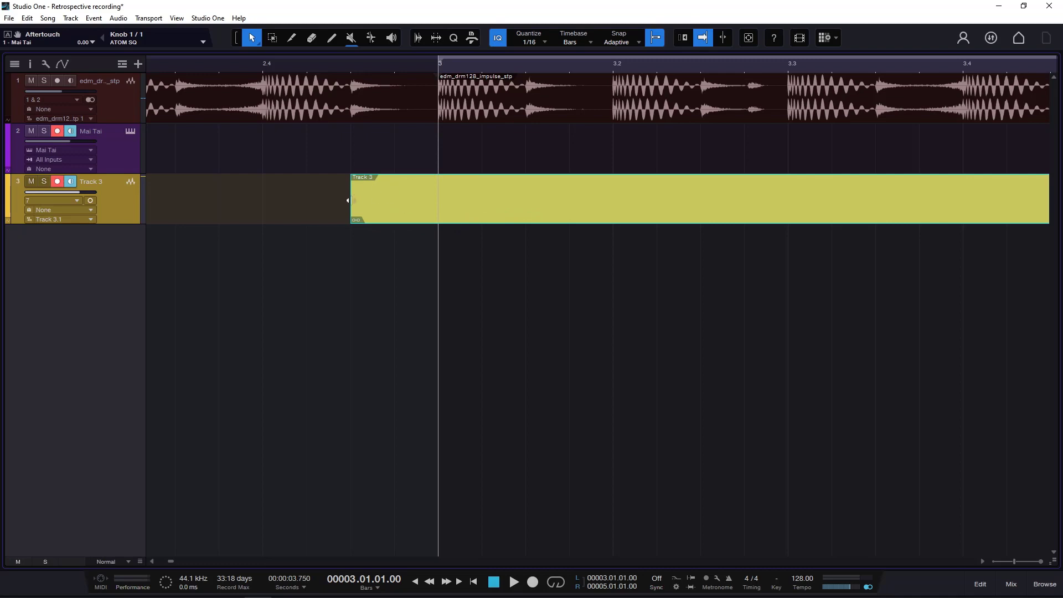
left_click_drag(352, 199, 438, 199)
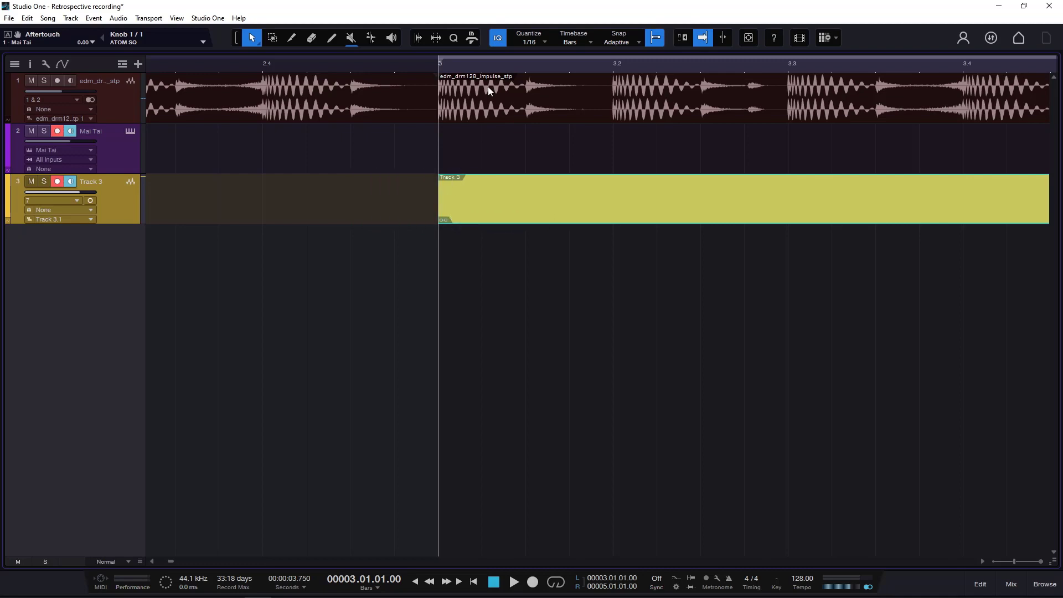
key("shift+z")
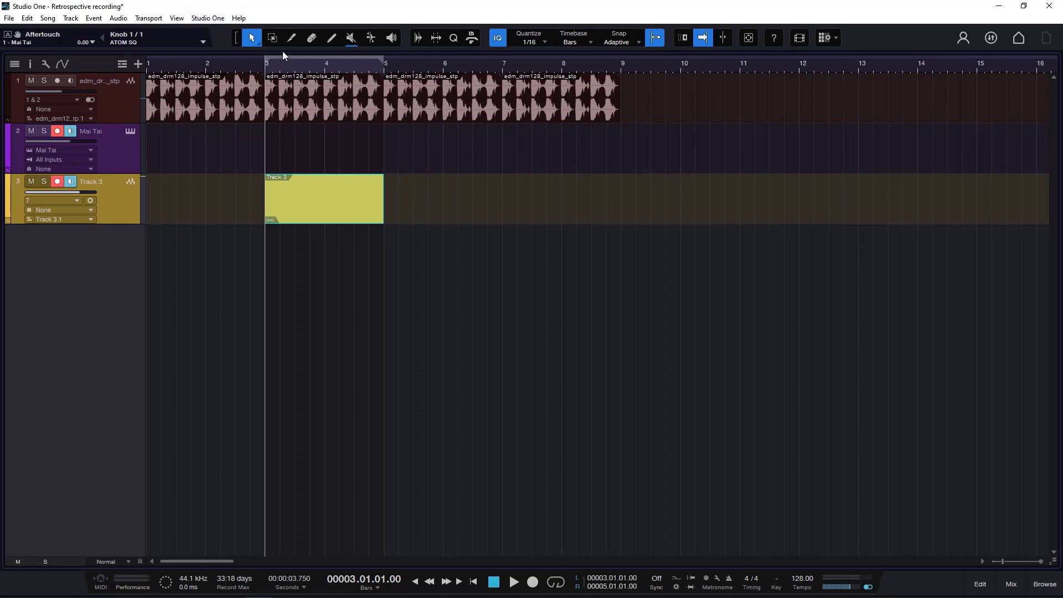
Step: Review the Pre-record audio input length in the advanced audio options and accept the dialog
left_click(205, 20)
left_click(238, 153)
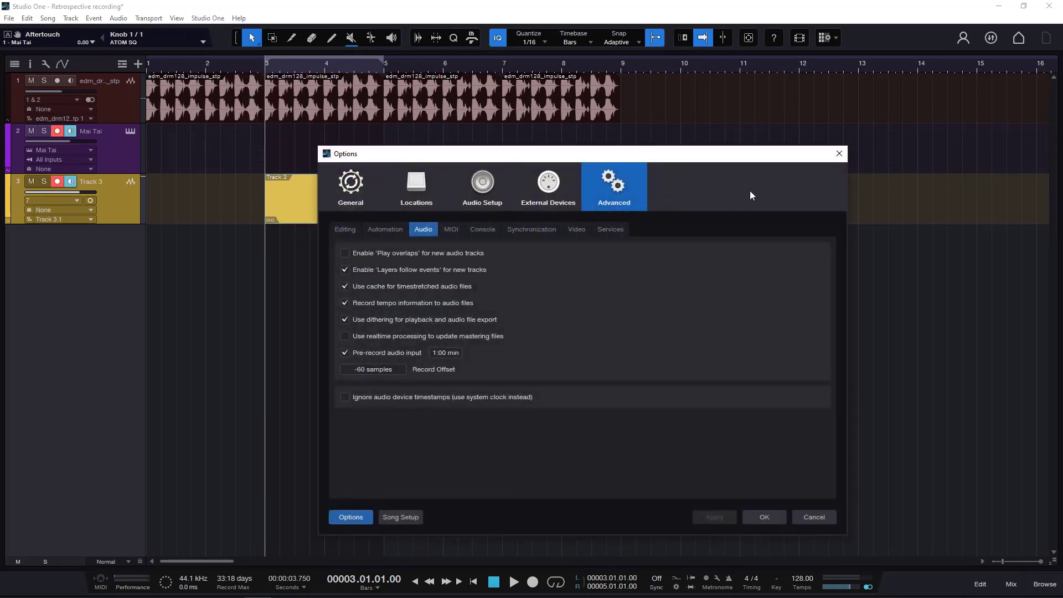
left_click_drag(609, 153, 600, 67)
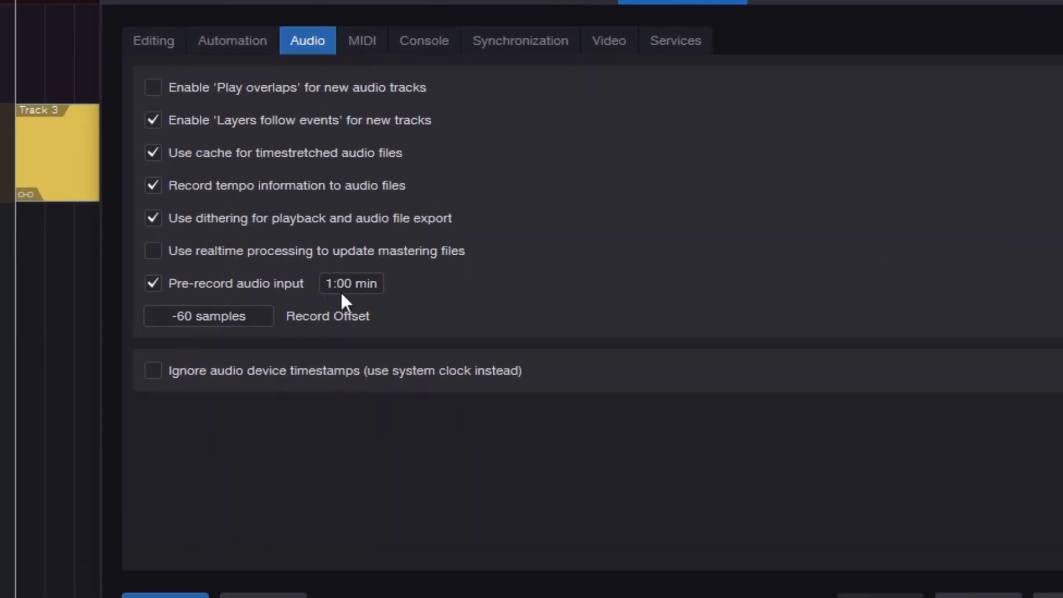
left_click_drag(340, 285, 360, 183)
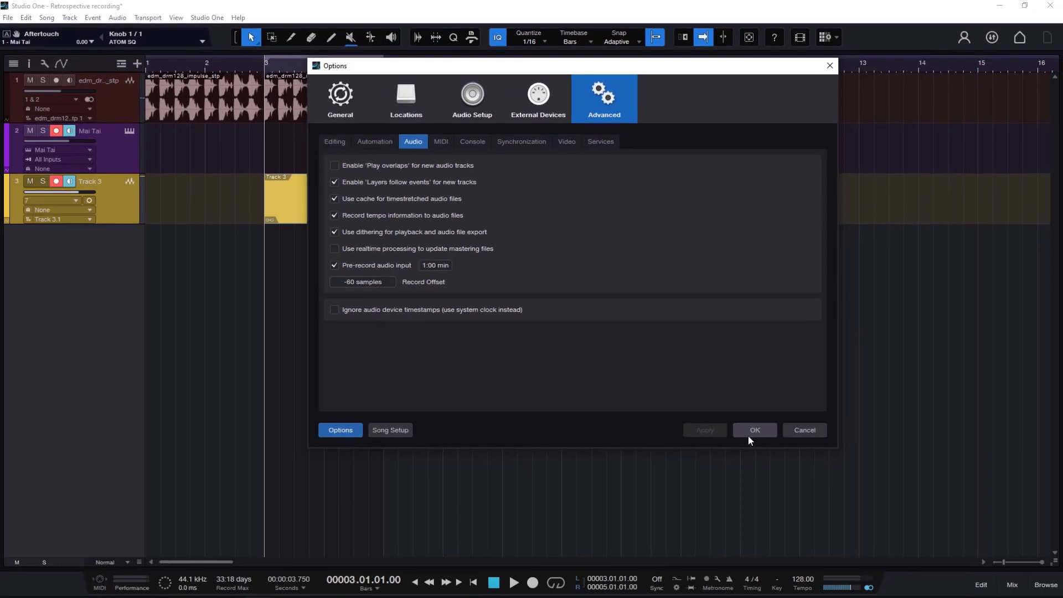
left_click(749, 432)
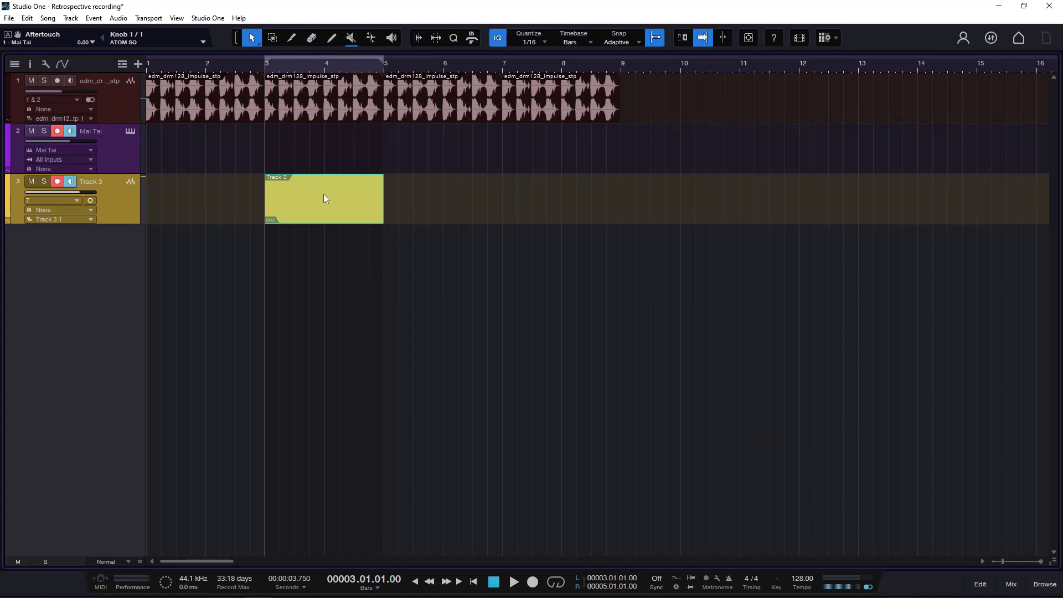
Step: Delete the Track 3 part, play from bar 1, and record only about one bar, starting shortly before bar 8
key("Delete")
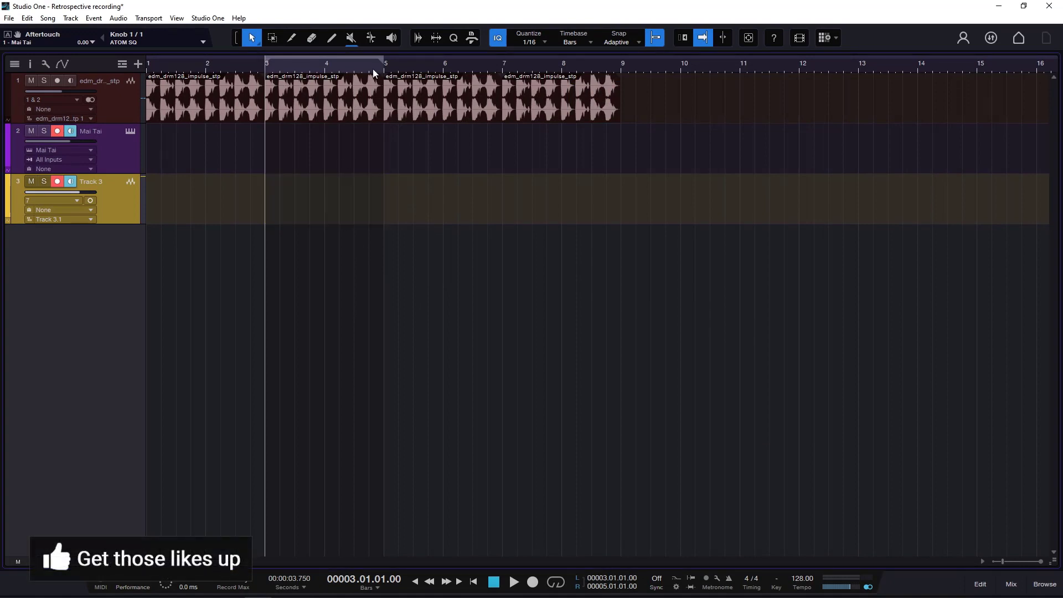
left_click(494, 582)
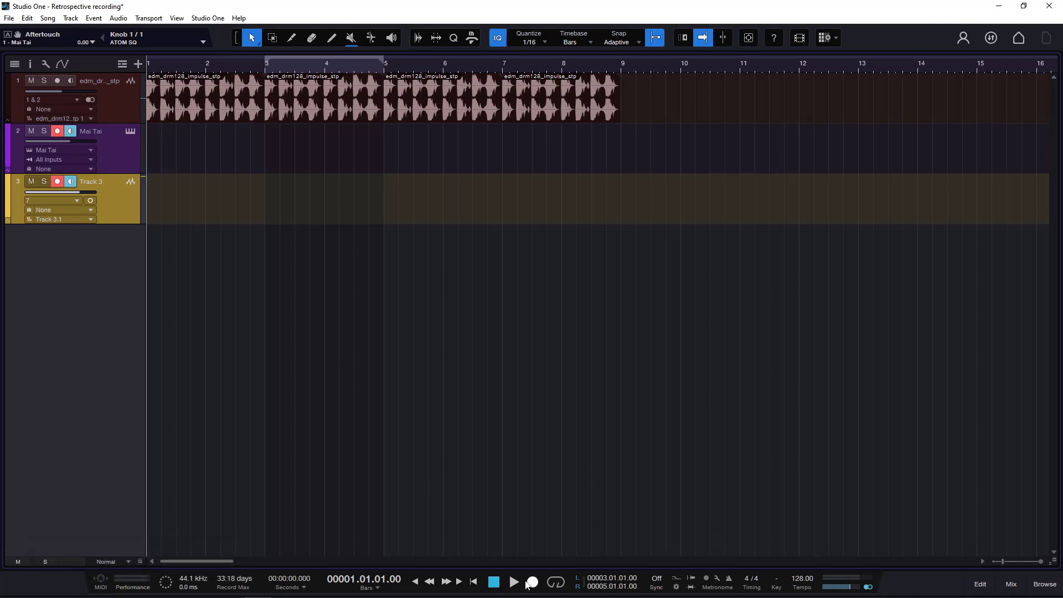
left_click(514, 583)
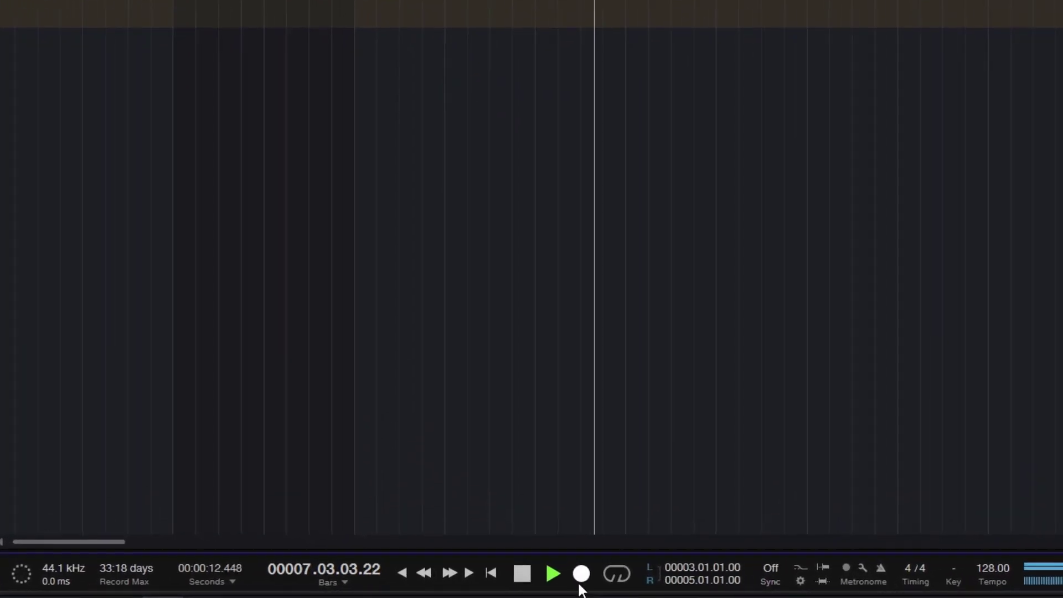
left_click(533, 582)
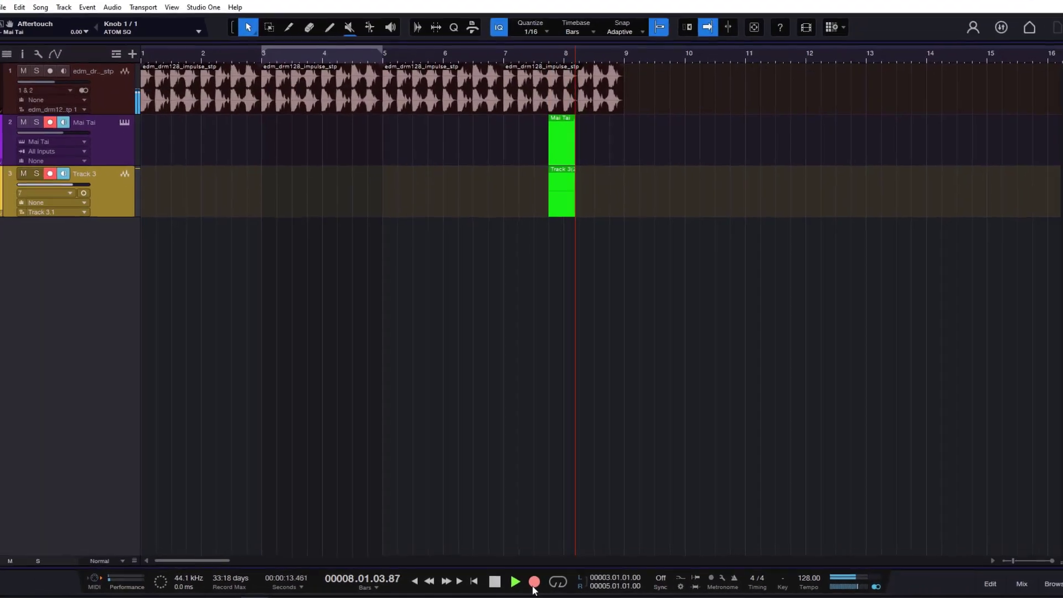
left_click(494, 582)
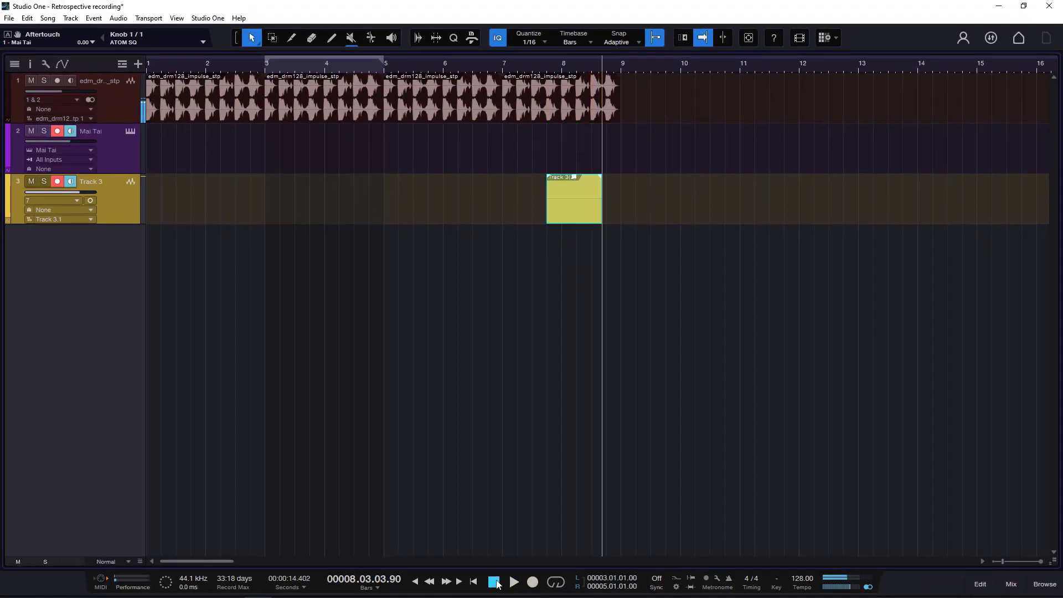
Step: Extend the start of the Track 3 recording back to bar 1 and play it with the track volume at -5.7 dB
left_click_drag(771, 300, 192, 299)
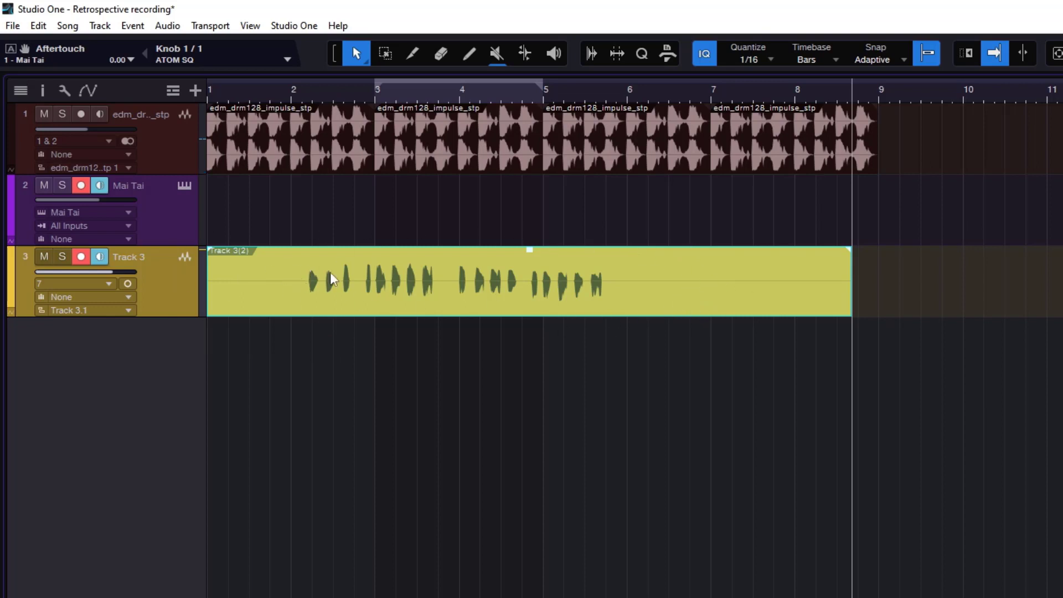
left_click(292, 89)
key("space")
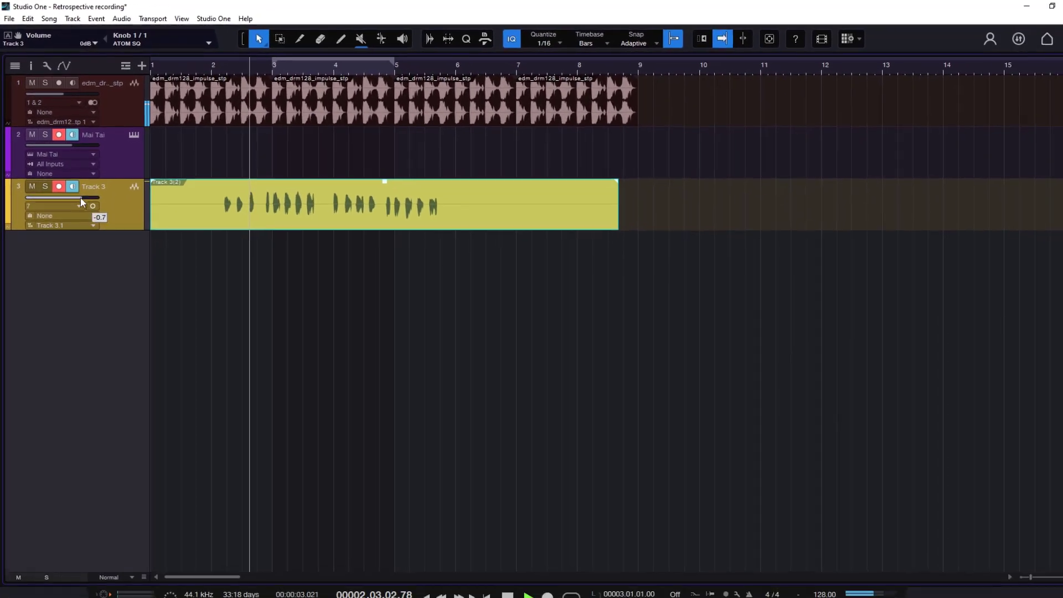
left_click_drag(114, 279, 100, 275)
left_click_drag(71, 194, 70, 195)
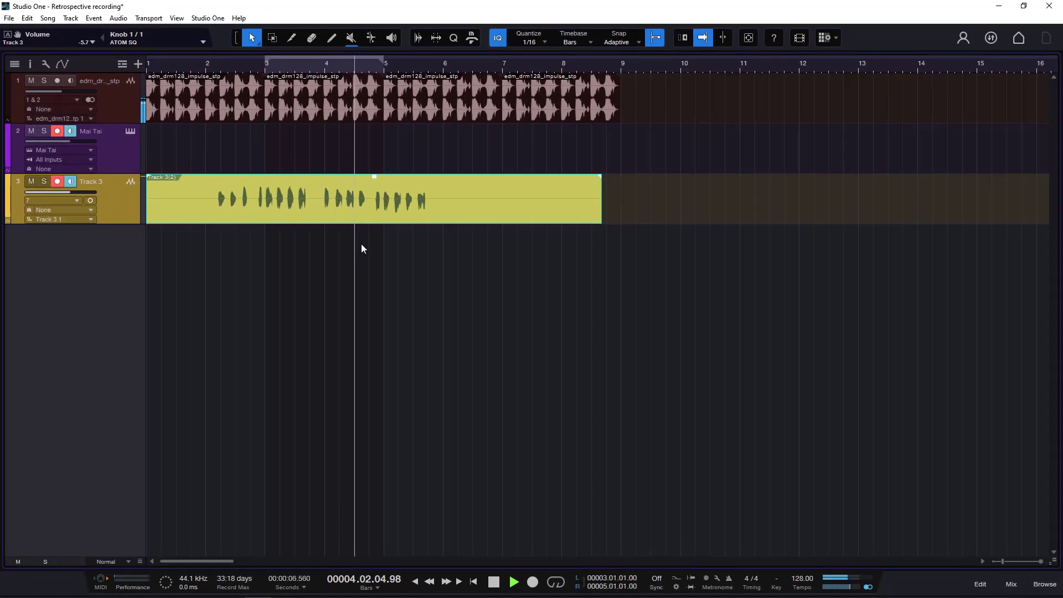
key("space")
Step: Trim the start of the Track 3 recording to bar 7, and extend it back to bar 1
left_click_drag(148, 219, 502, 224)
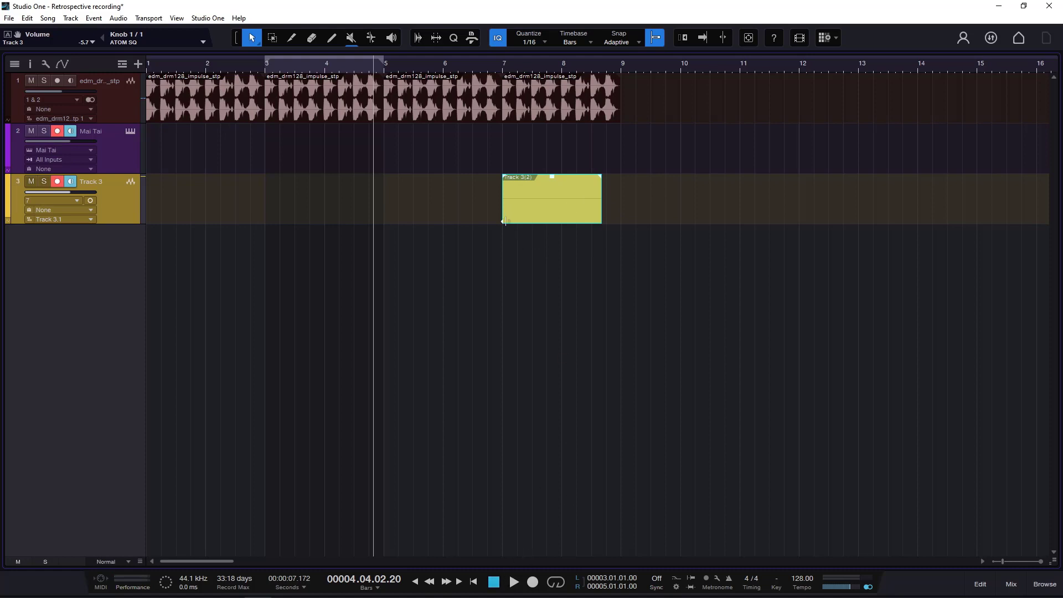
left_click_drag(500, 217, 116, 213)
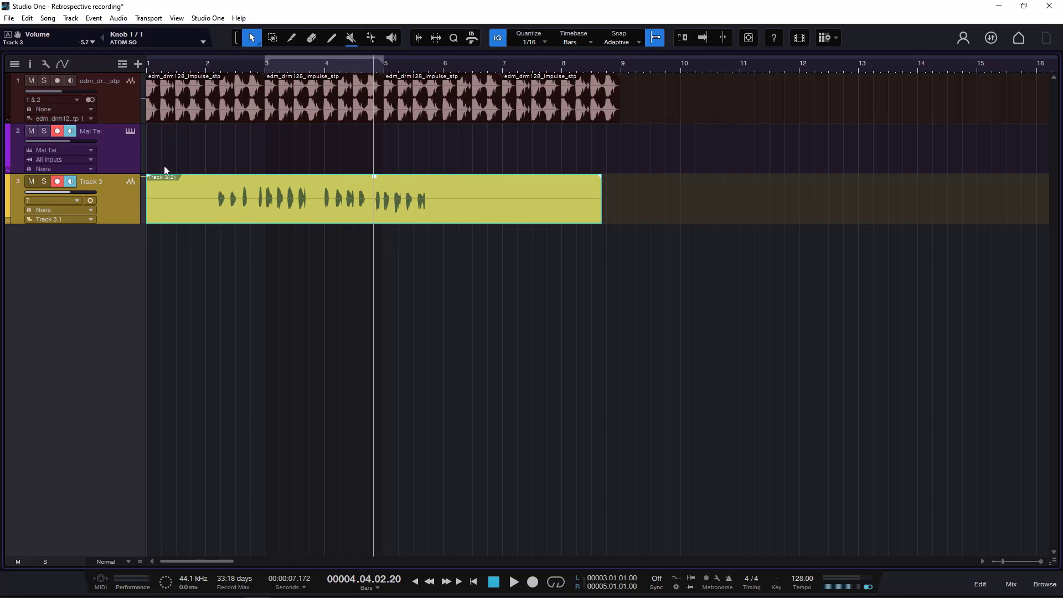
Step: Show the Inspector and select the Mai Tai track to view its Retrospective Recording setting
left_click(31, 65)
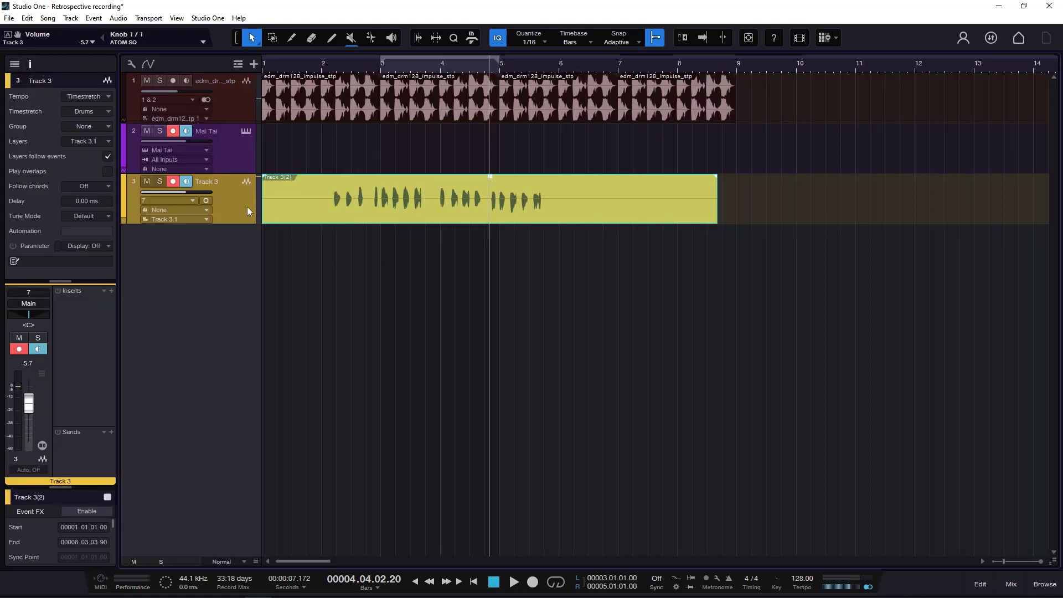
left_click(233, 150)
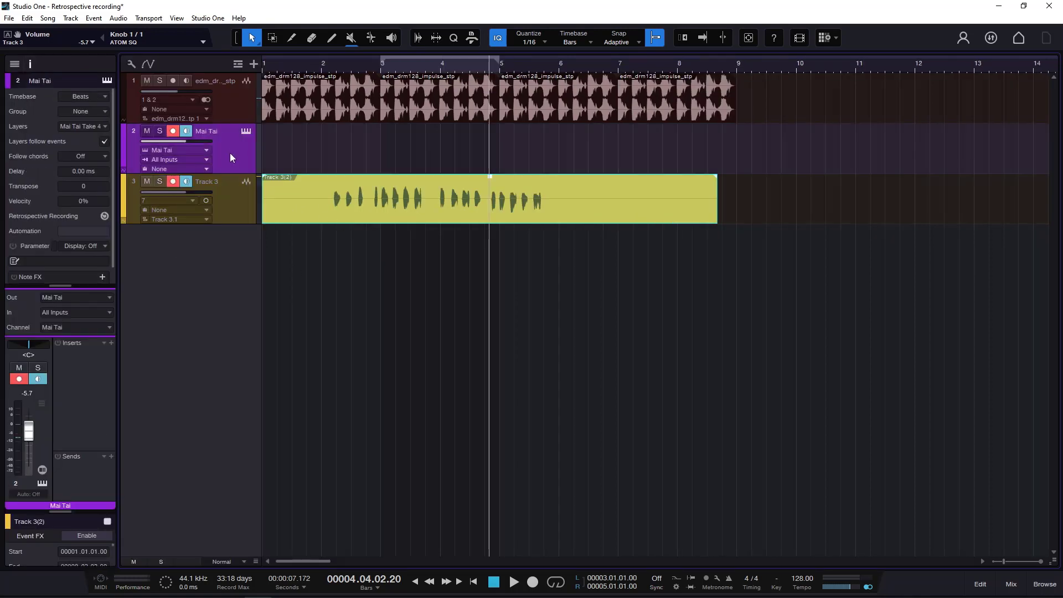